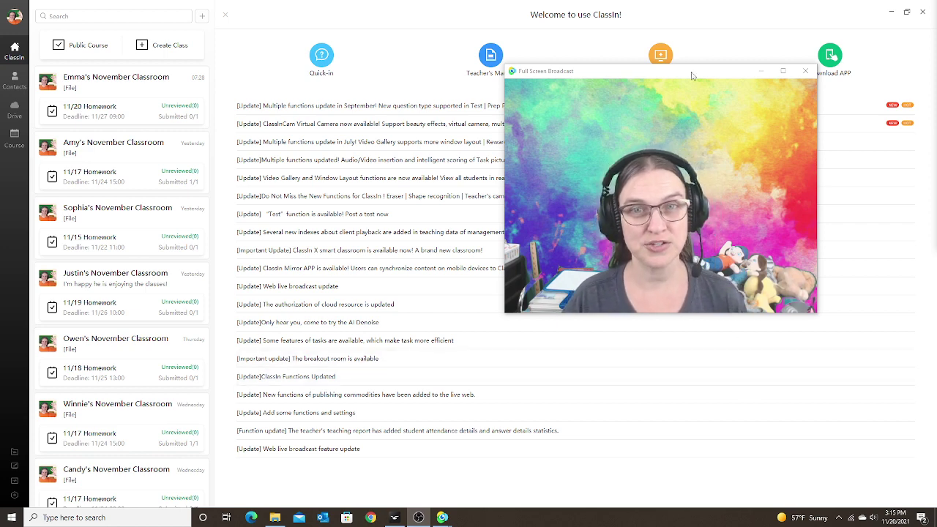
Minimize the camera broadcast window and open the top level of the Courseware Bank in the drive
{"action": "left_click", "coordinate": [762, 71]}
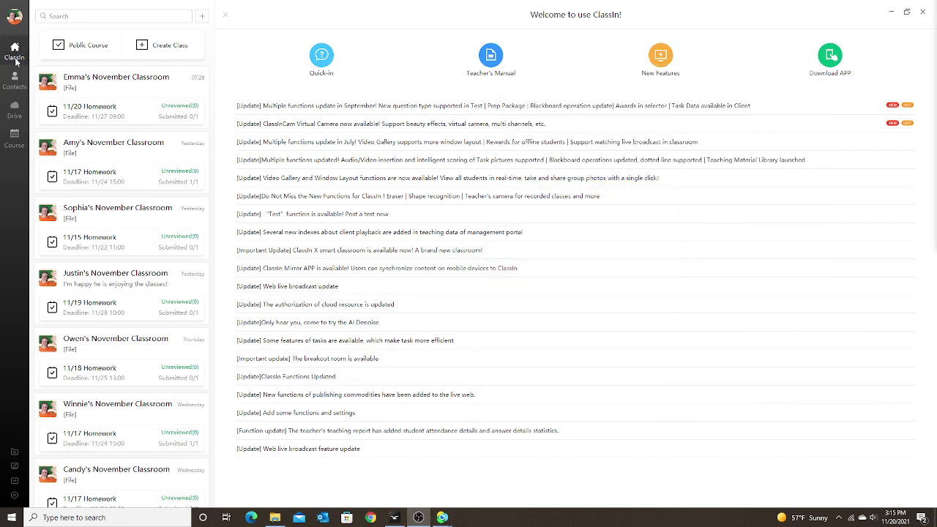
{"action": "left_click", "coordinate": [19, 109]}
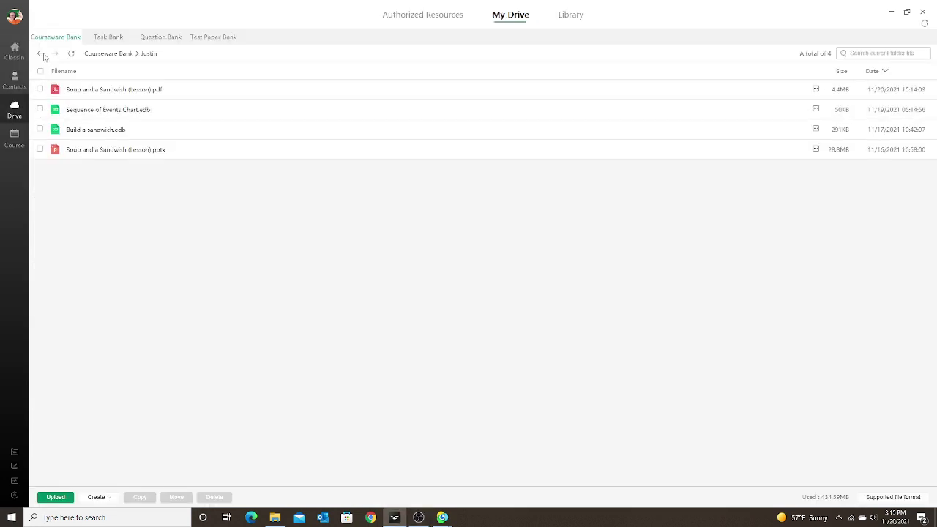
{"action": "left_click", "coordinate": [42, 54]}
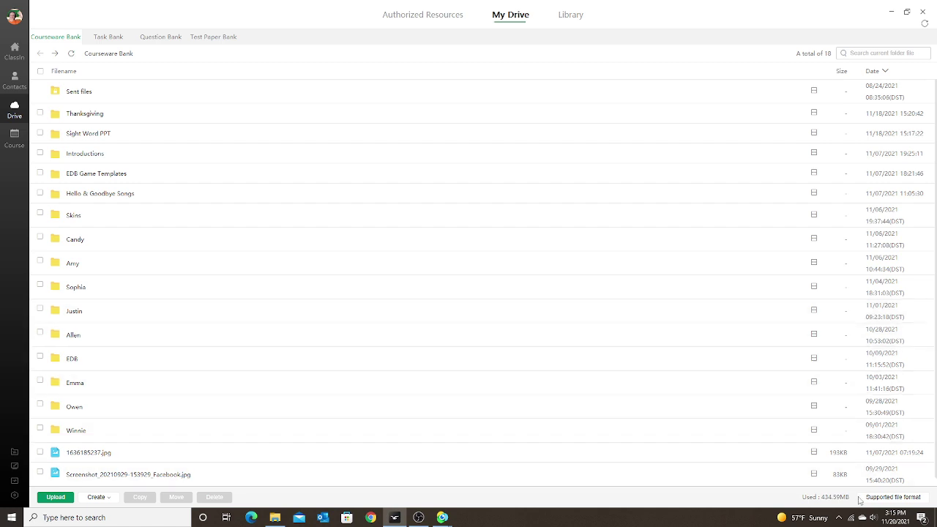
Review the file formats the classroom supports, and open the student folder holding the Soup and a Sandwish lesson files
{"action": "left_click", "coordinate": [888, 500]}
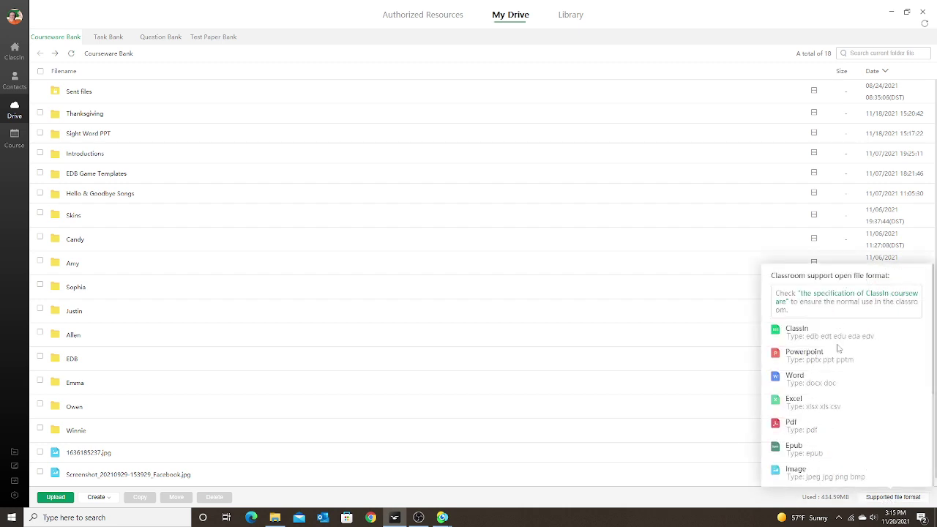
{"action": "left_click", "coordinate": [893, 501]}
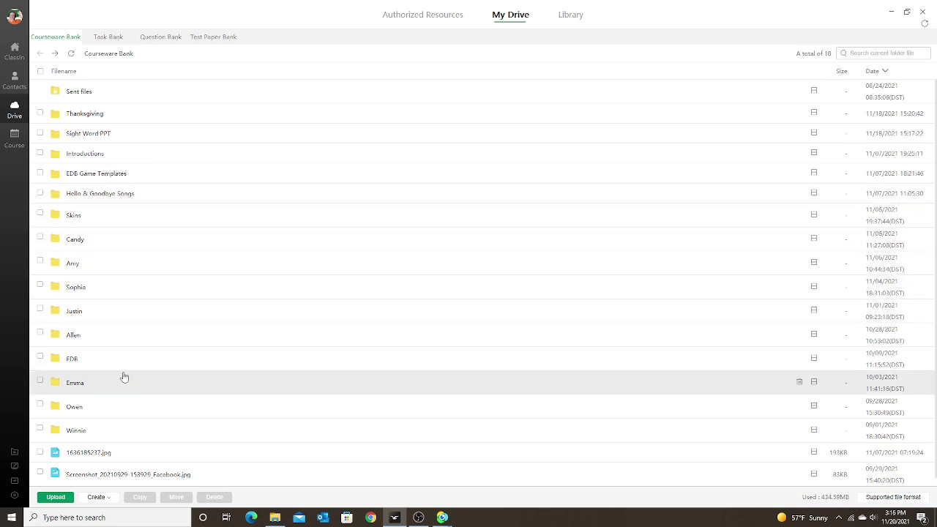
{"action": "double_click", "coordinate": [76, 312]}
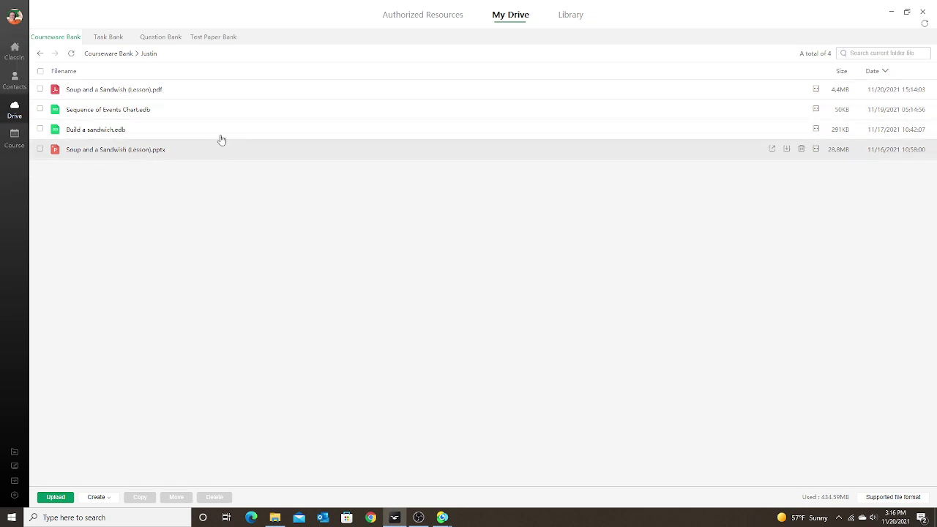
Launch the Blackboard Editor from the ClassIn home page and open the cloud drive inside it
{"action": "left_click", "coordinate": [15, 51]}
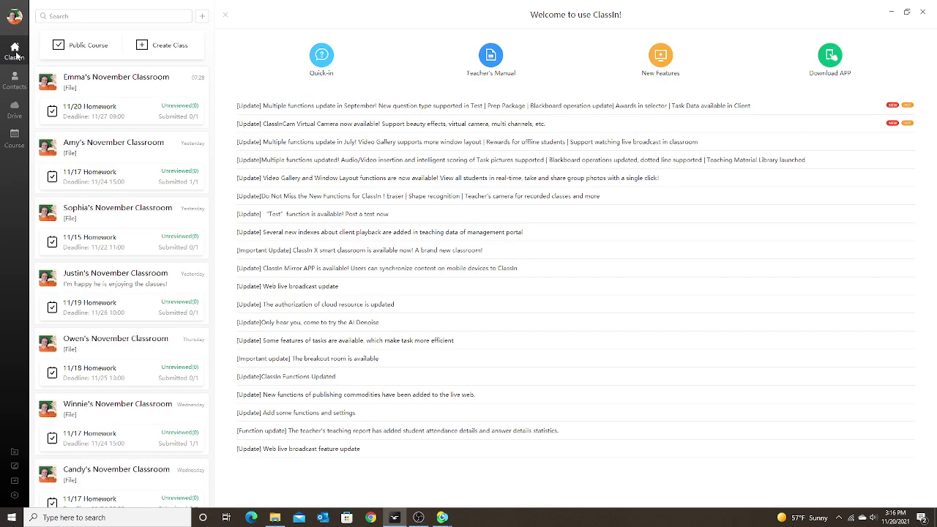
{"action": "left_click", "coordinate": [15, 468]}
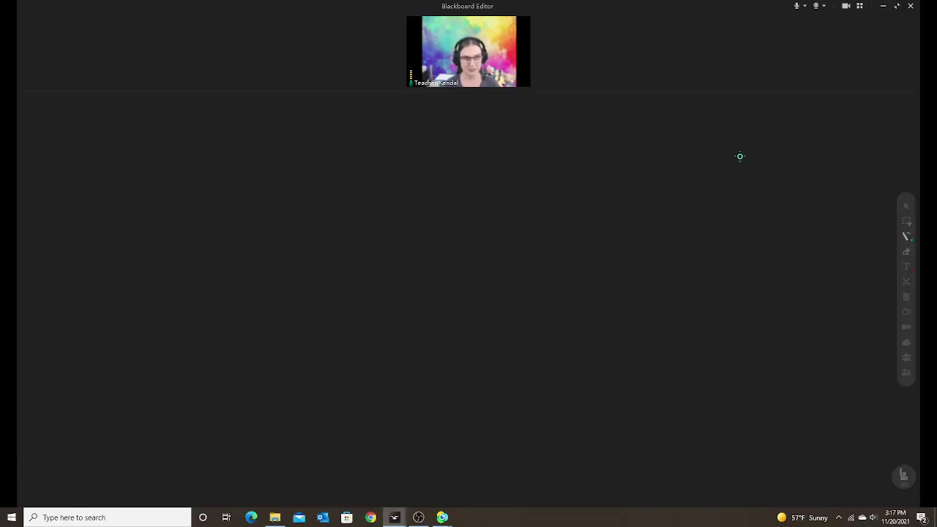
{"action": "left_click", "coordinate": [906, 235]}
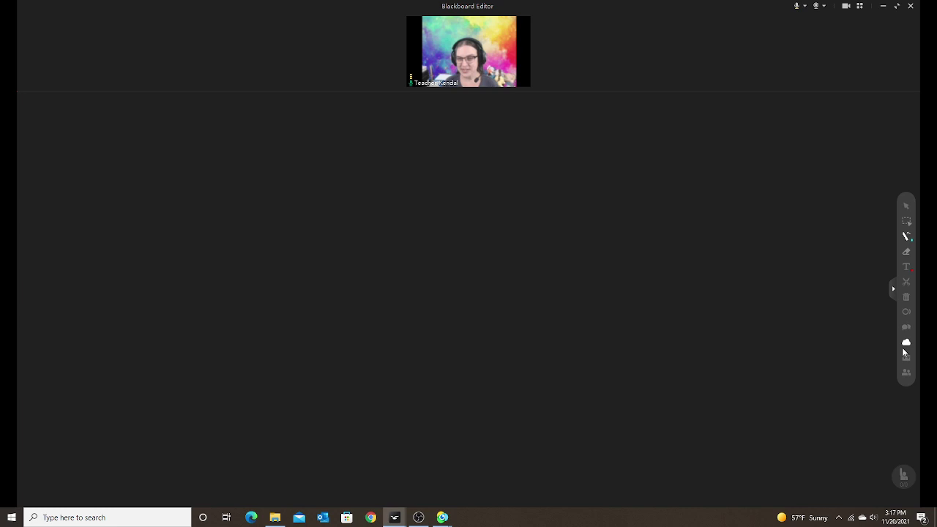
{"action": "left_click", "coordinate": [907, 357]}
{"action": "left_click", "coordinate": [906, 342]}
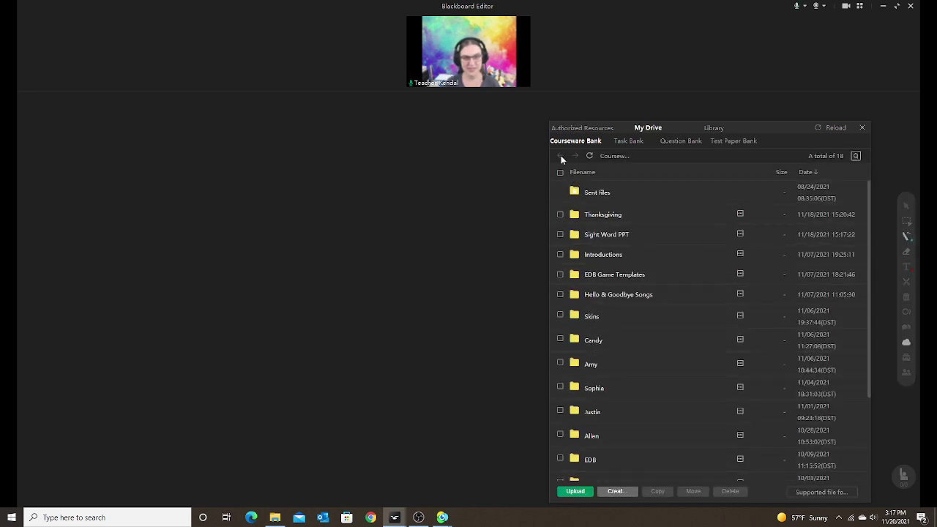
Open Soup and a Sandwish (Lesson).pptx from the student's folder onto the blackboard
{"action": "scroll", "coordinate": [615, 380], "scroll_direction": "down", "scroll_amount": 1}
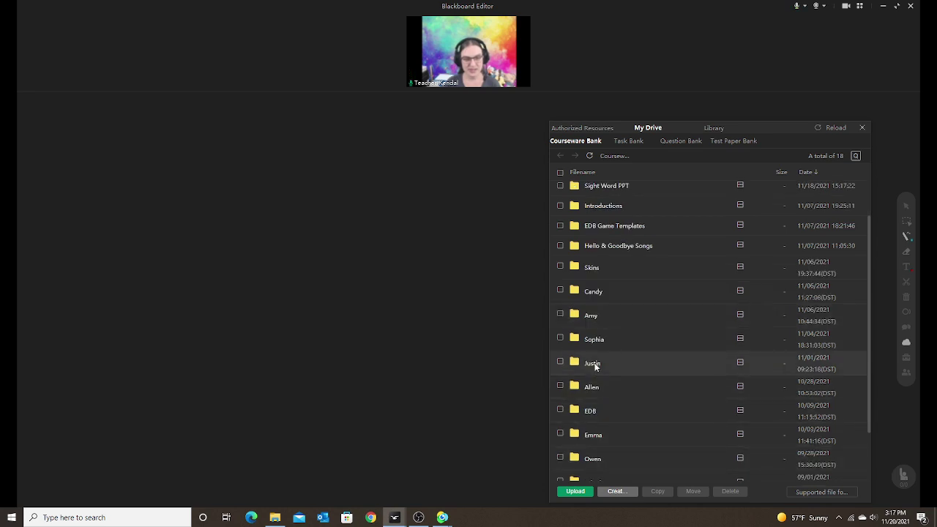
{"action": "double_click", "coordinate": [593, 365]}
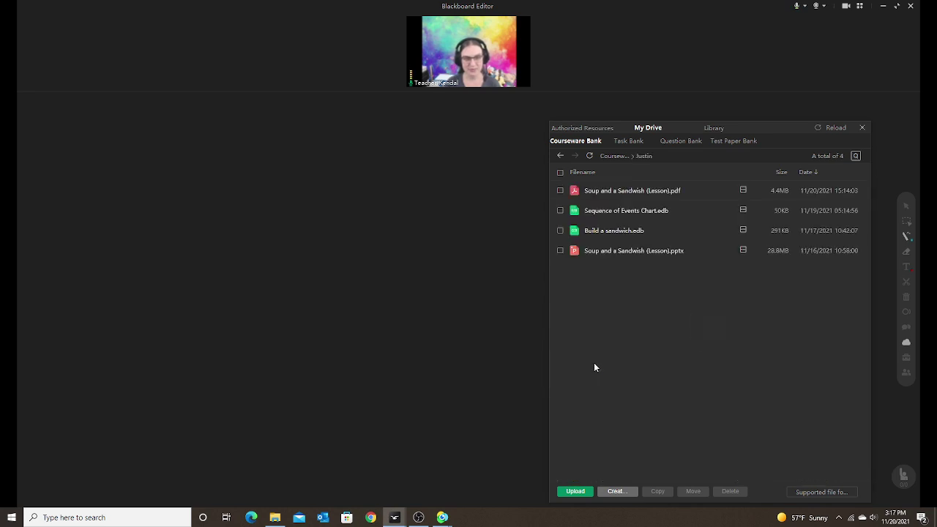
{"action": "double_click", "coordinate": [625, 254]}
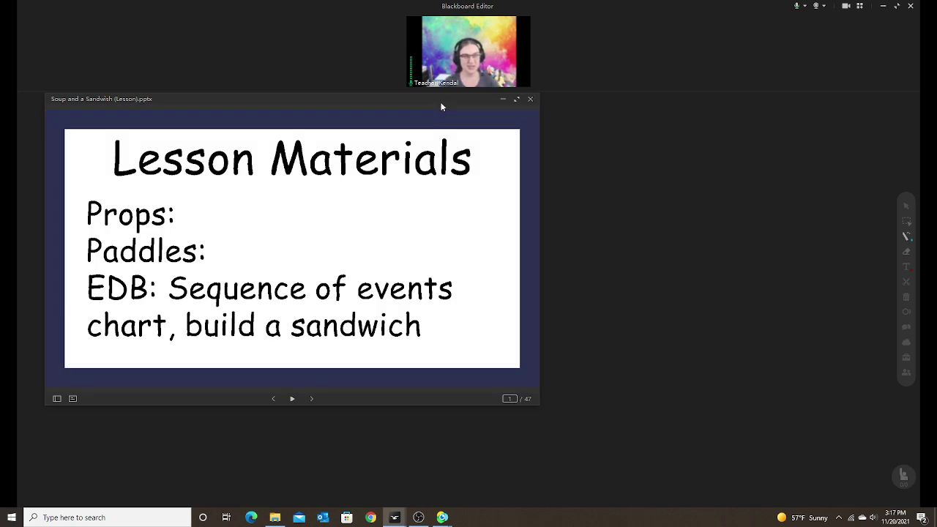
Move the presentation window toward the middle of the blackboard, and view it maximized before restoring its size
{"action": "left_click_drag", "start_coordinate": [443, 108], "coordinate": [663, 157]}
{"action": "left_click", "coordinate": [741, 152]}
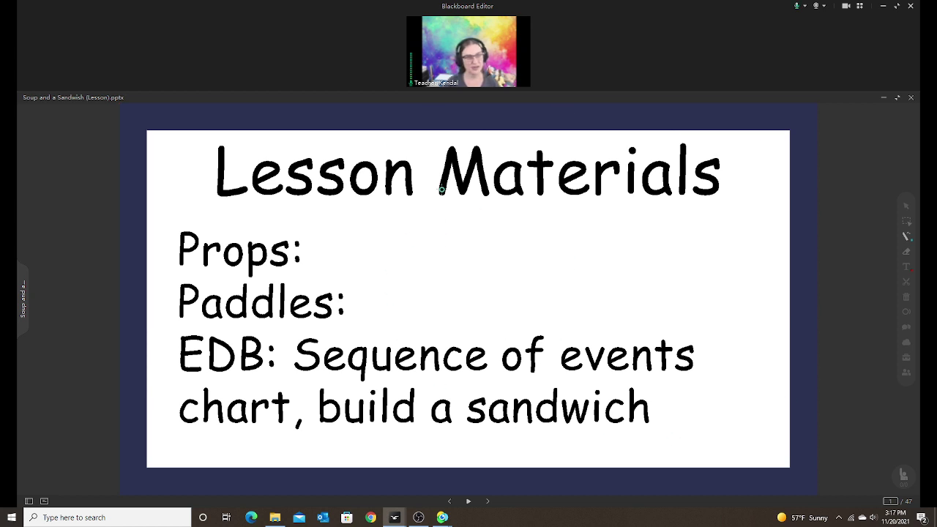
{"action": "mouse_move", "coordinate": [529, 49]}
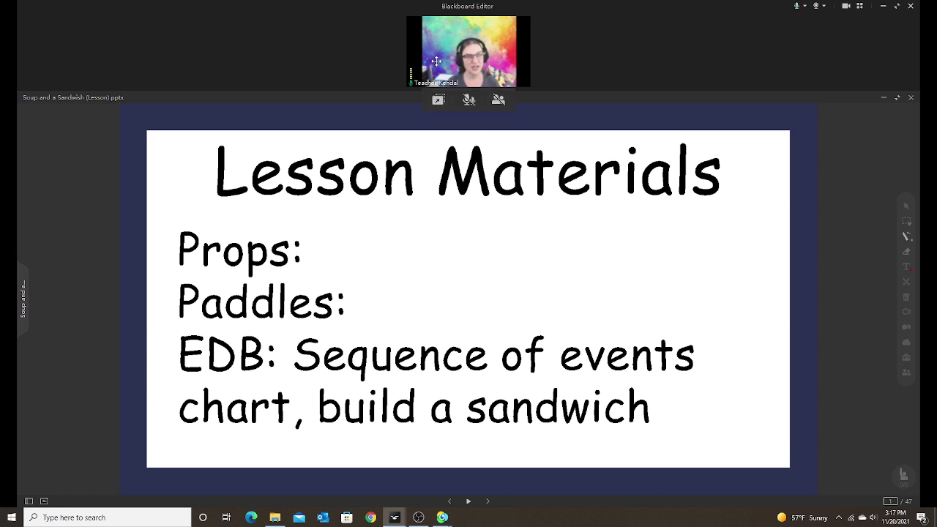
{"action": "left_click", "coordinate": [897, 98]}
Apply the Three-split screen on the right layout, fitting the presentation into the large pane and the teacher's camera into the upper small pane
{"action": "left_click", "coordinate": [860, 7]}
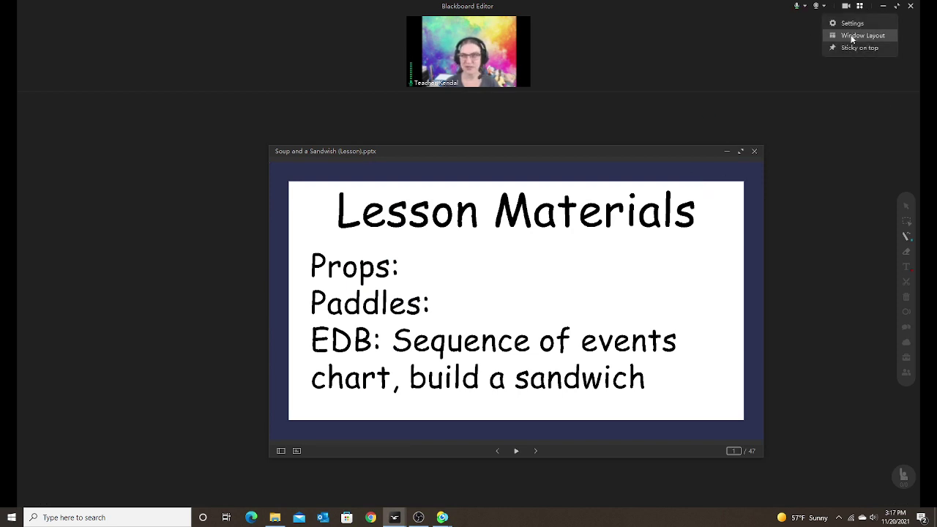
{"action": "left_click", "coordinate": [852, 37]}
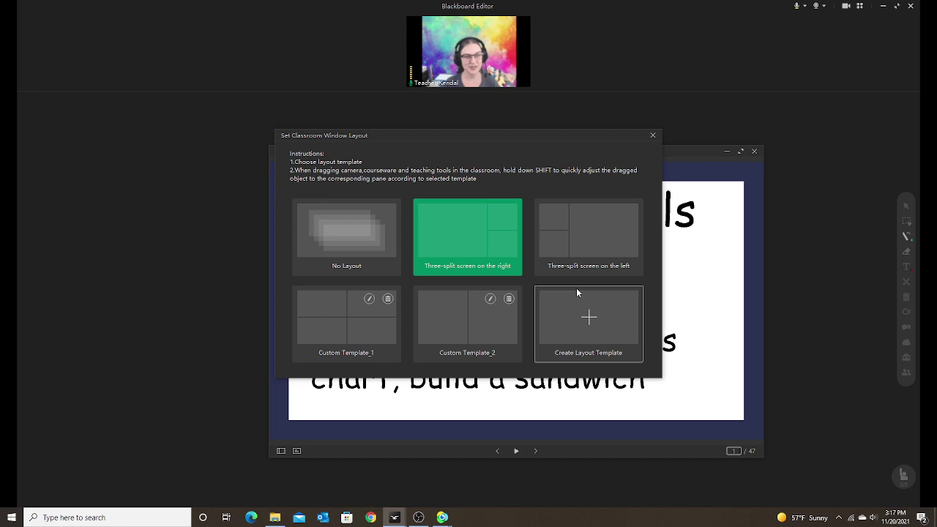
{"action": "left_click", "coordinate": [469, 236]}
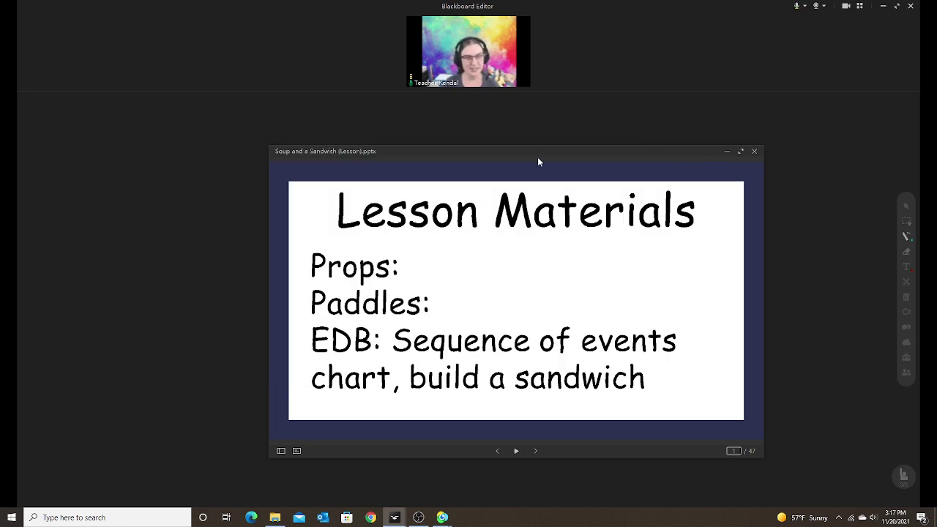
{"action": "left_click_drag", "start_coordinate": [537, 154], "coordinate": [355, 154]}
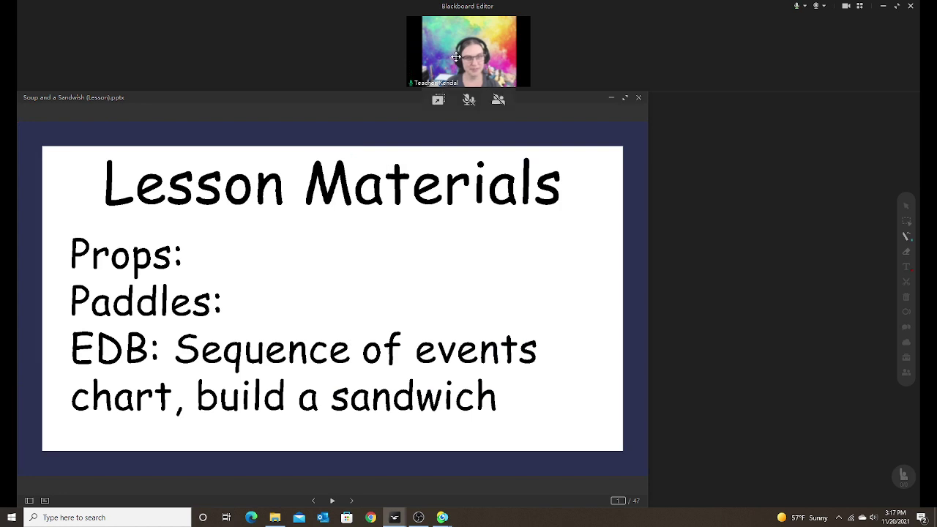
{"action": "left_click_drag", "start_coordinate": [468, 52], "coordinate": [777, 135]}
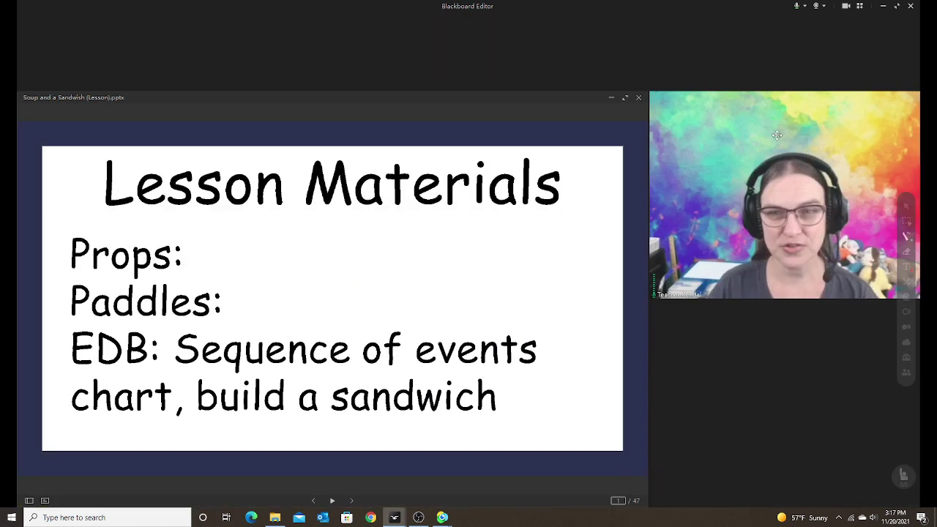
Play the presentation forward from the Lesson Materials slide to the Vocabulary slide
{"action": "left_click", "coordinate": [333, 503]}
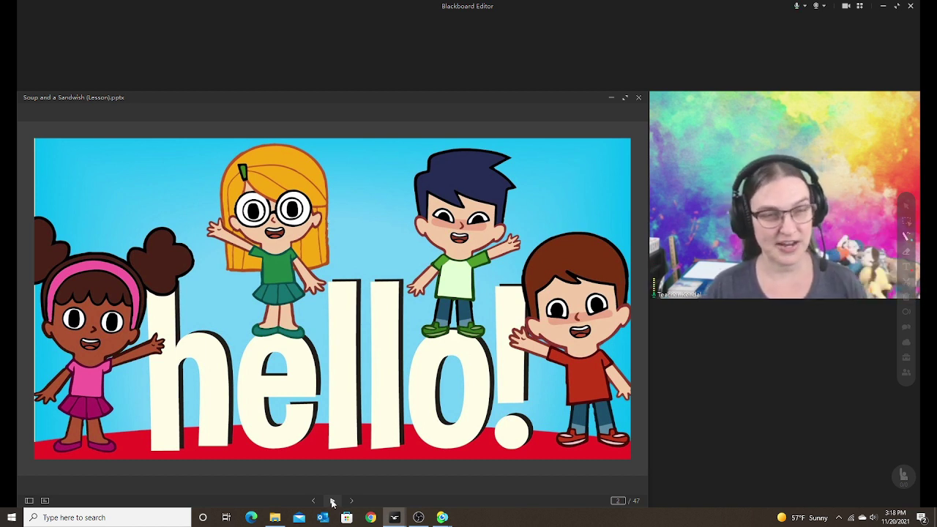
{"action": "left_click", "coordinate": [333, 503]}
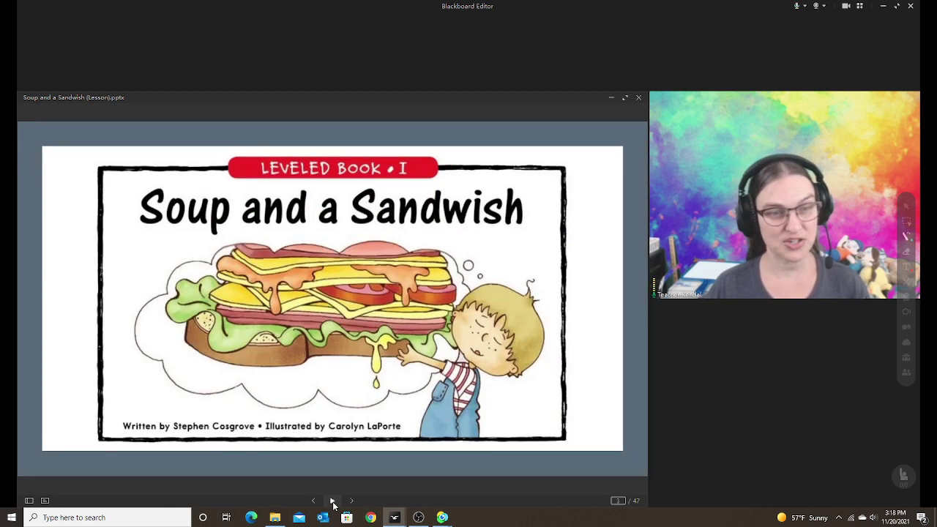
{"action": "left_click", "coordinate": [333, 504]}
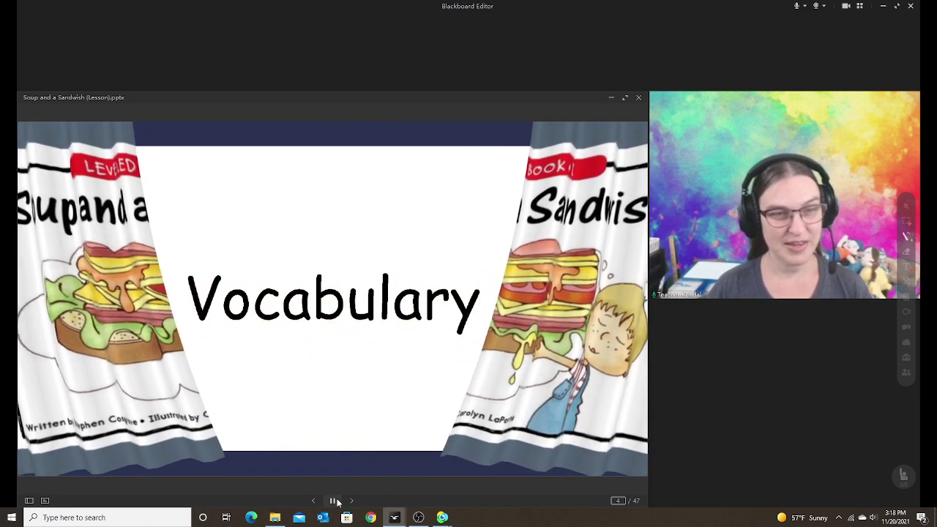
Skip through the vocabulary slides without their animations to slide 9, and play that slide's animation to reveal the sandwich picture
{"action": "left_click", "coordinate": [353, 502]}
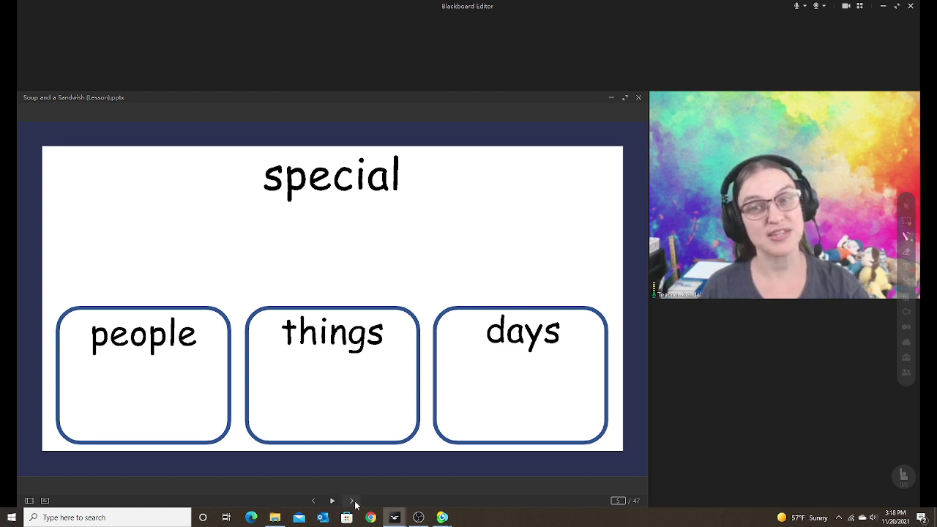
{"action": "left_click", "coordinate": [353, 503]}
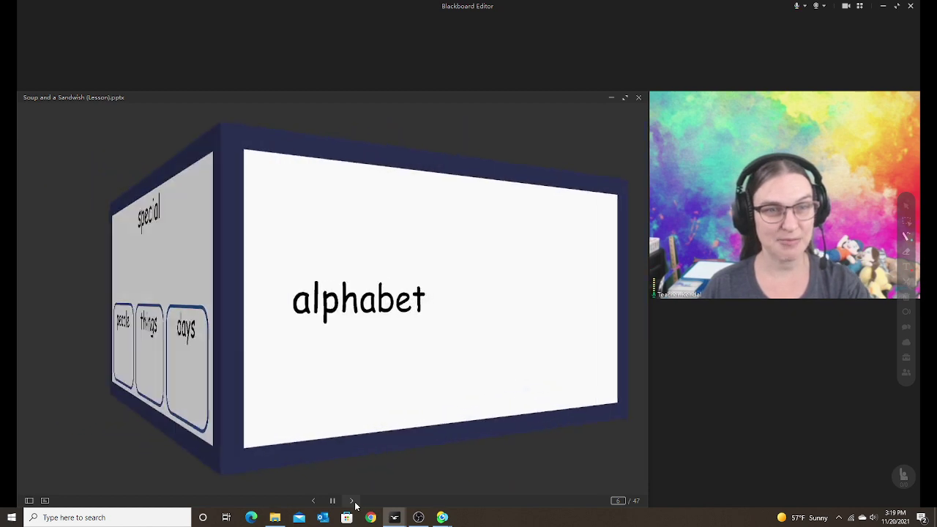
{"action": "left_click", "coordinate": [352, 503]}
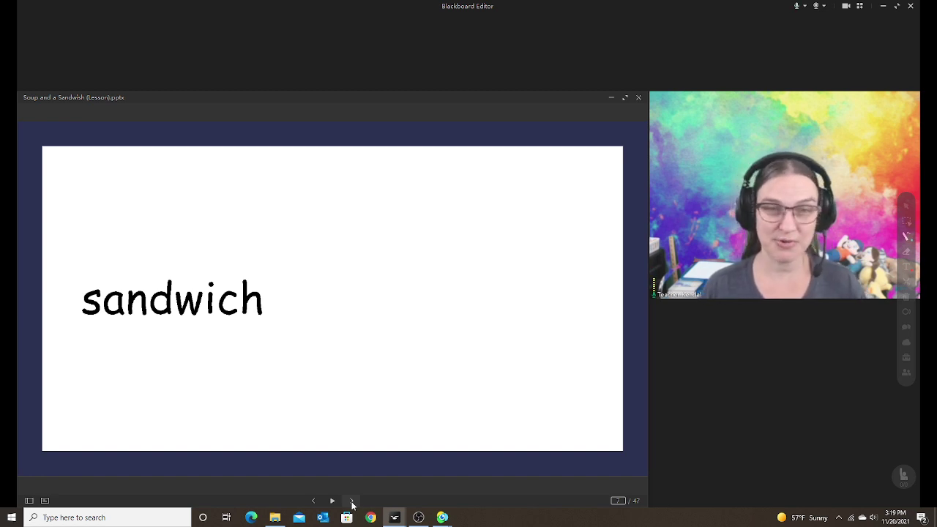
{"action": "left_click", "coordinate": [352, 504]}
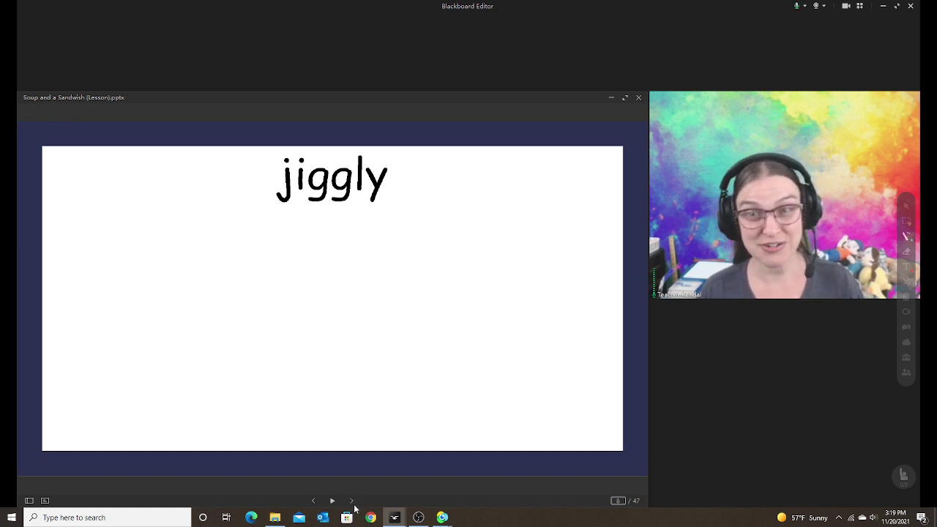
{"action": "left_click", "coordinate": [352, 503]}
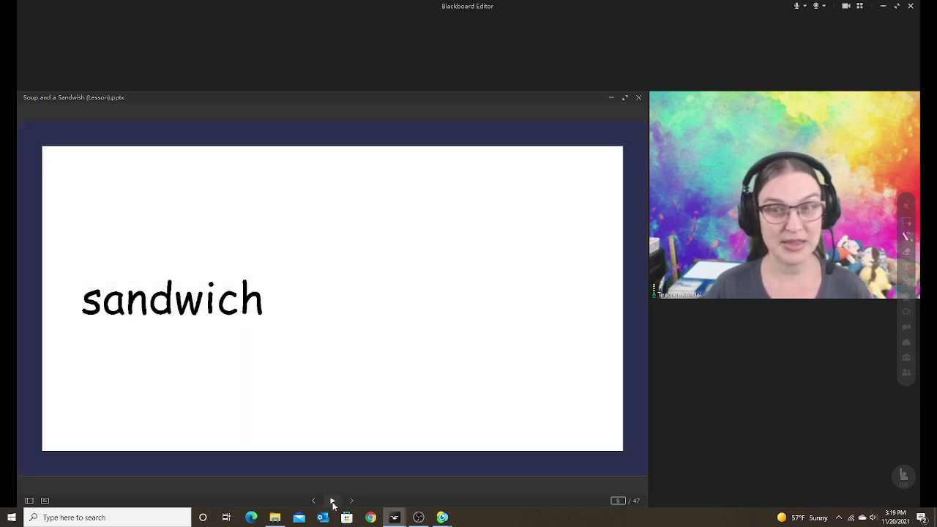
{"action": "left_click", "coordinate": [332, 503]}
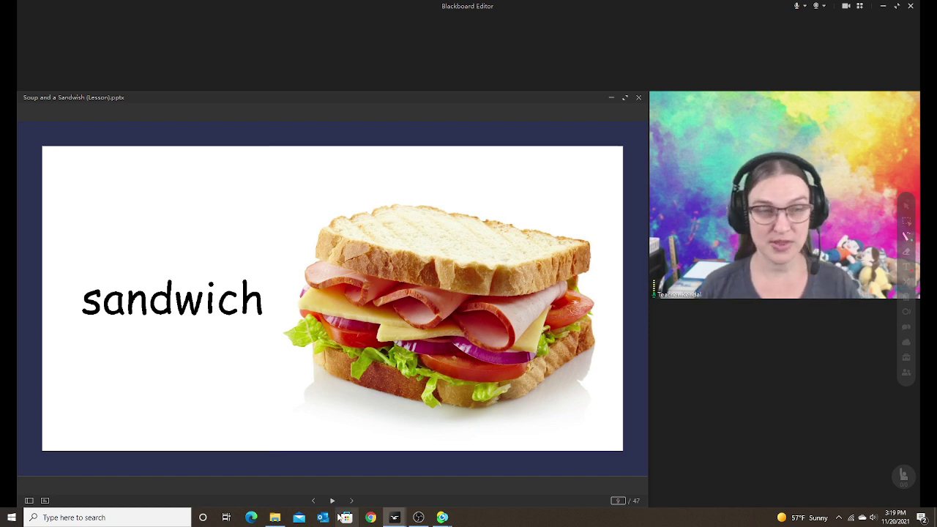
Browse the slide thumbnails through to the end of the lesson and jump to the Good Bye slide, number 47
{"action": "left_click", "coordinate": [30, 501]}
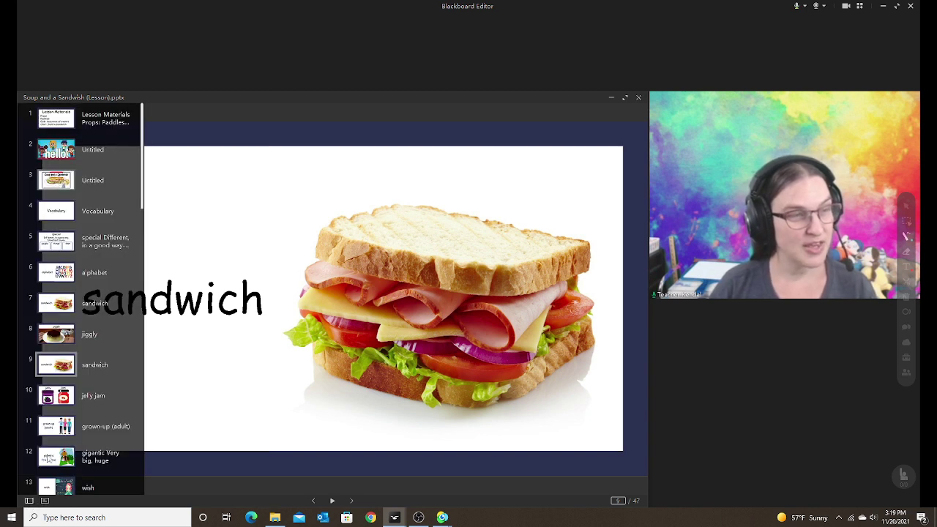
{"action": "scroll", "coordinate": [75, 350], "scroll_direction": "down", "scroll_amount": 15}
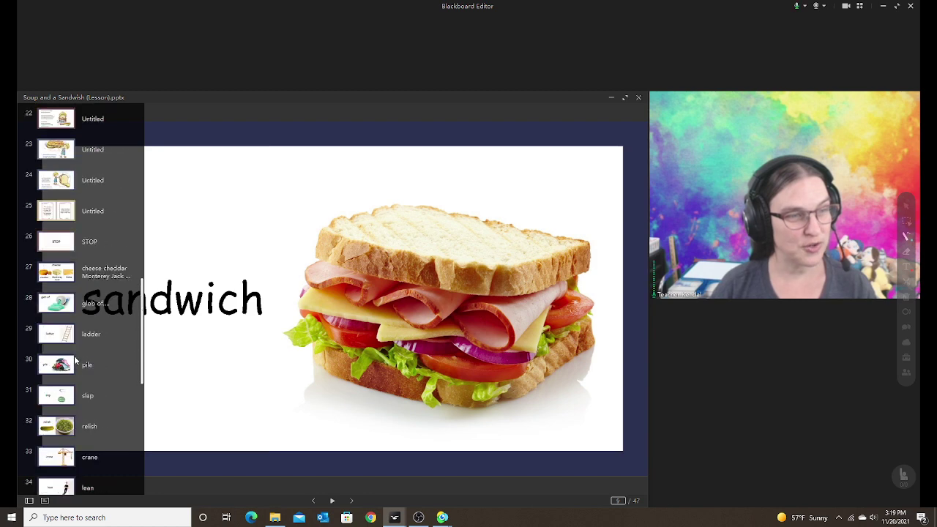
{"action": "scroll", "coordinate": [86, 390], "scroll_direction": "up", "scroll_amount": 15}
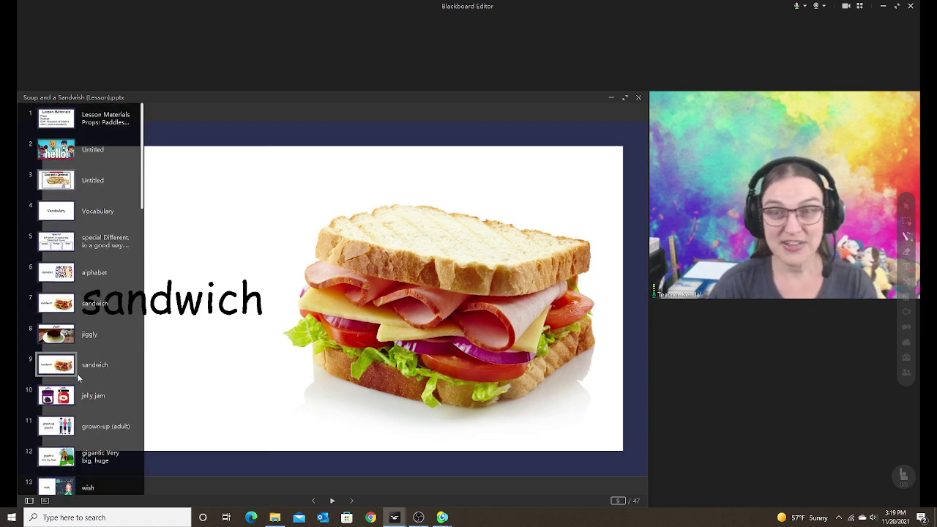
{"action": "scroll", "coordinate": [104, 397], "scroll_direction": "down", "scroll_amount": 5}
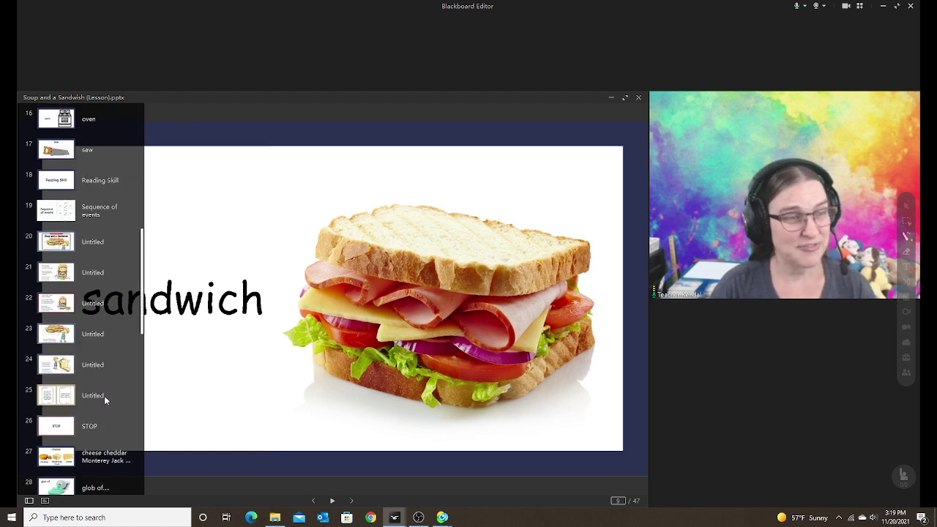
{"action": "scroll", "coordinate": [104, 395], "scroll_direction": "down", "scroll_amount": 7}
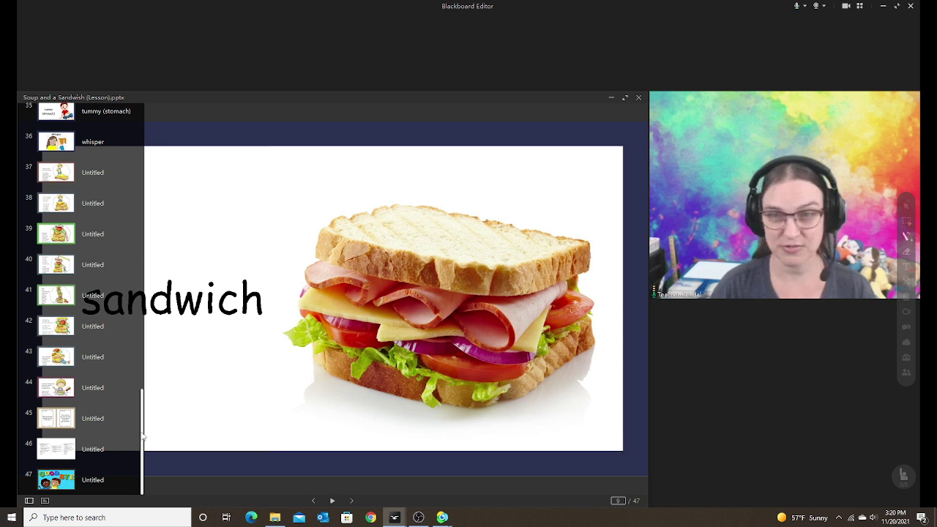
{"action": "left_click", "coordinate": [63, 480]}
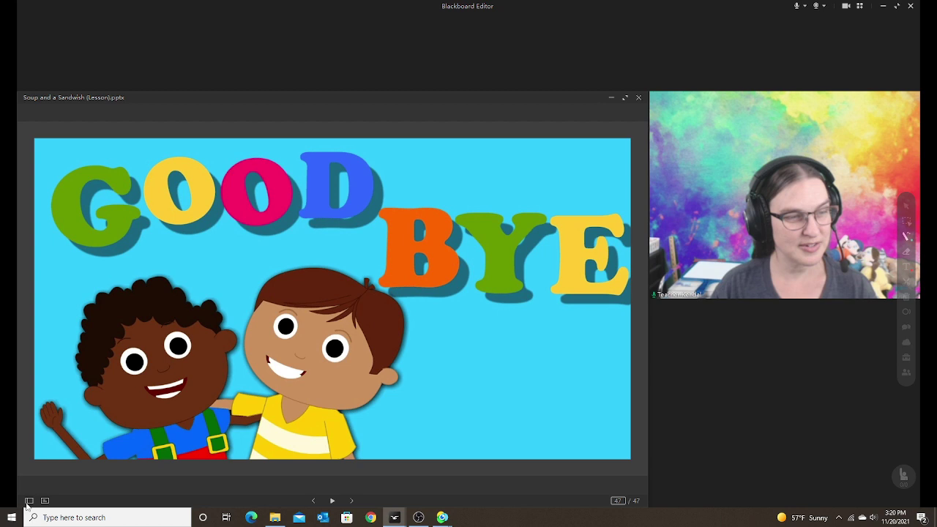
Show the presentation's PPT notes and step back from the Good Bye slide to slide 40
{"action": "left_click", "coordinate": [45, 501]}
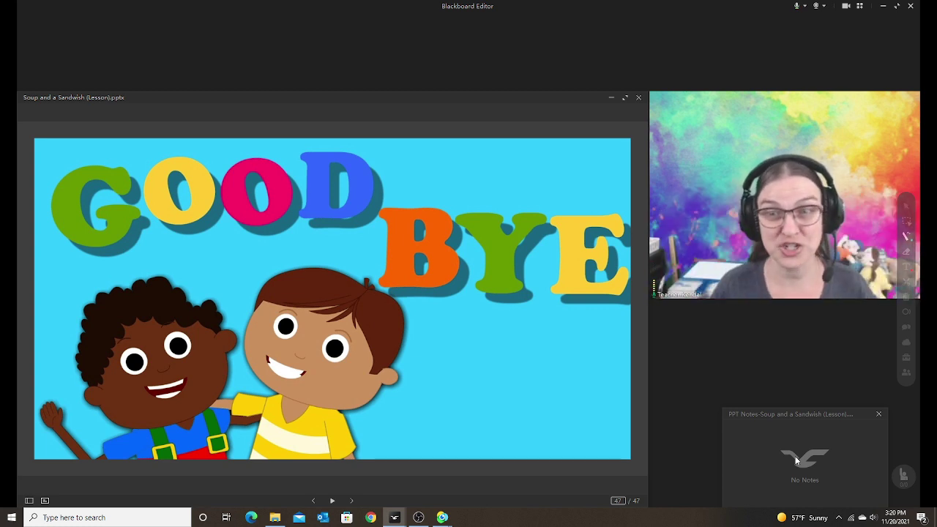
{"action": "left_click", "coordinate": [313, 502]}
{"action": "left_click", "coordinate": [313, 501]}
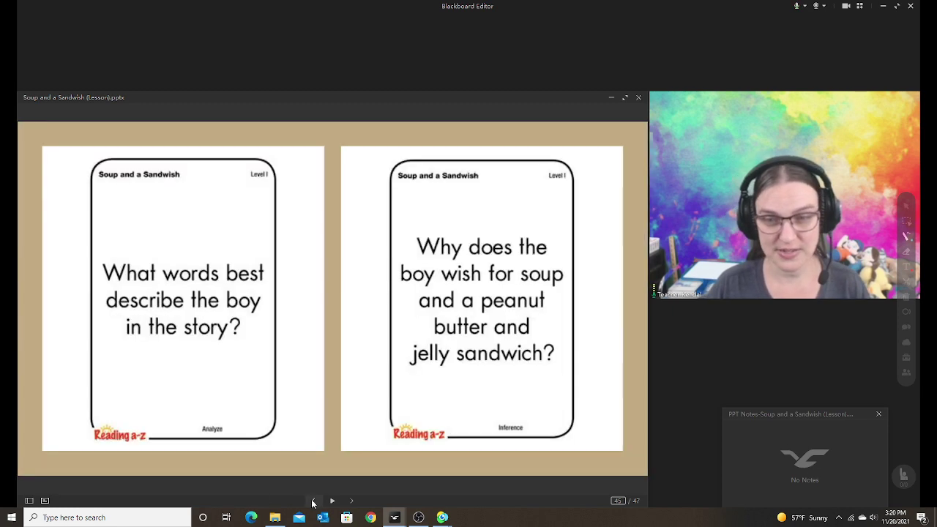
{"action": "left_click", "coordinate": [313, 502]}
{"action": "left_click", "coordinate": [312, 502]}
{"action": "left_click", "coordinate": [313, 501]}
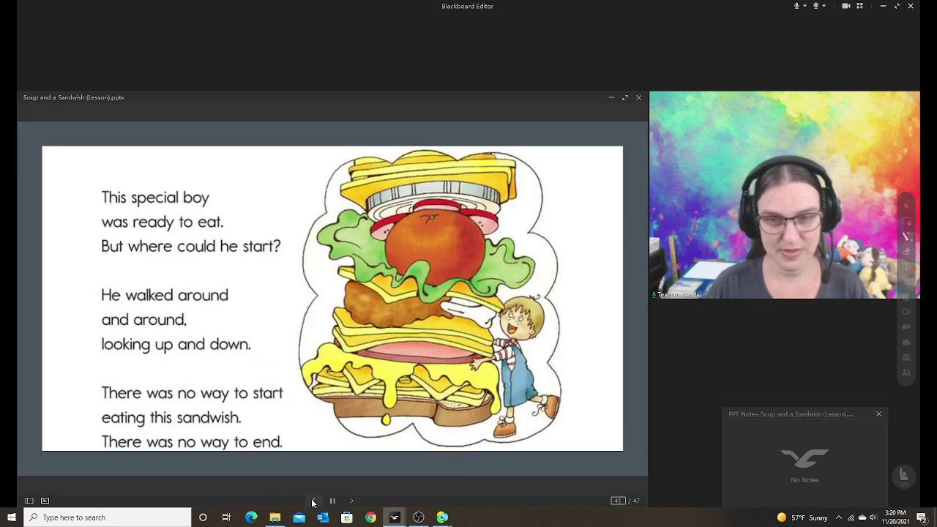
{"action": "left_click", "coordinate": [313, 502]}
{"action": "key", "text": "Left"}
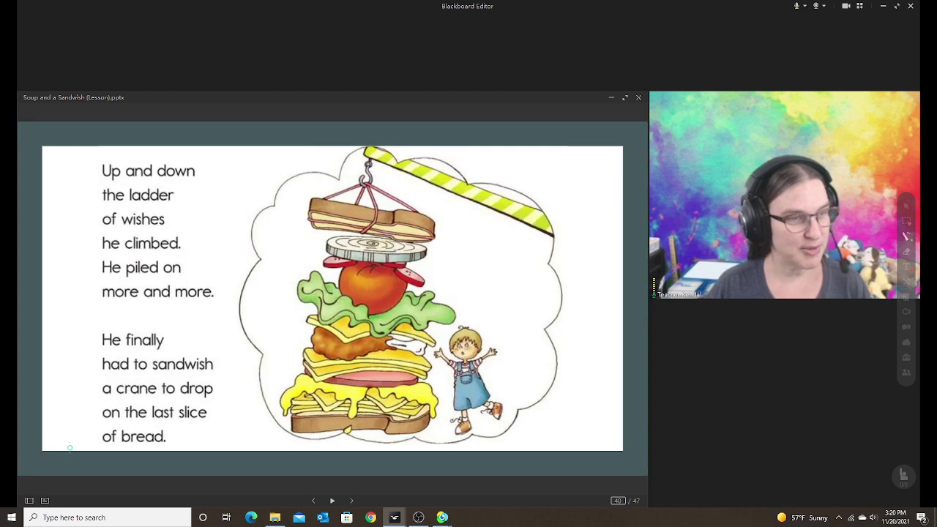
Display the PPT notes again and use the slide thumbnails to jump to the "special" slide, number 5
{"action": "left_click", "coordinate": [45, 500]}
{"action": "left_click", "coordinate": [29, 500]}
{"action": "scroll", "coordinate": [96, 343], "scroll_direction": "up", "scroll_amount": 10}
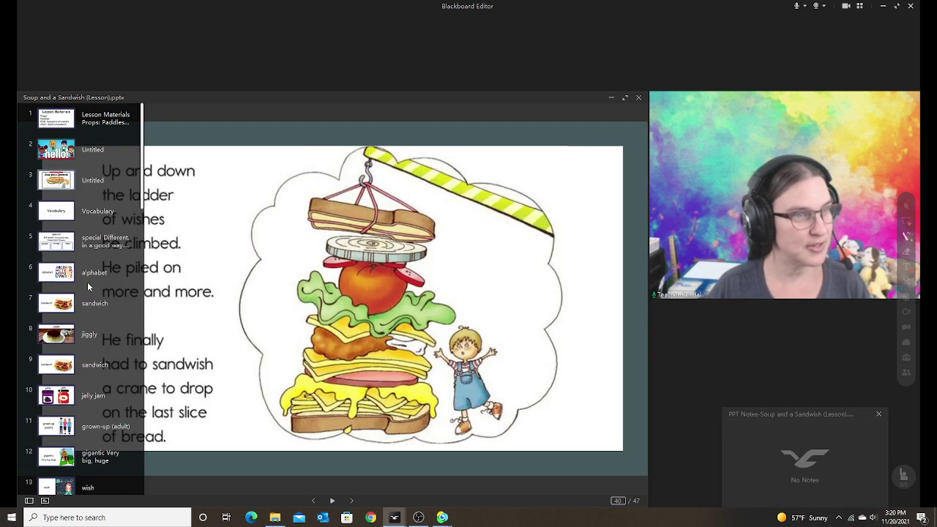
{"action": "left_click", "coordinate": [65, 248]}
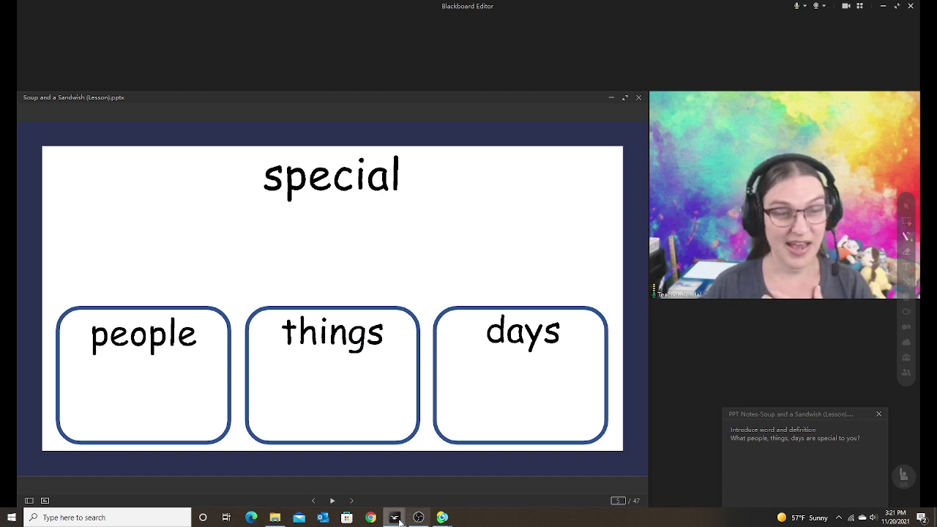
Play slide 5's animation to reveal the definition of "special" and continue past the alphabet slide to the sandwich slide, number 7
{"action": "left_click", "coordinate": [333, 502]}
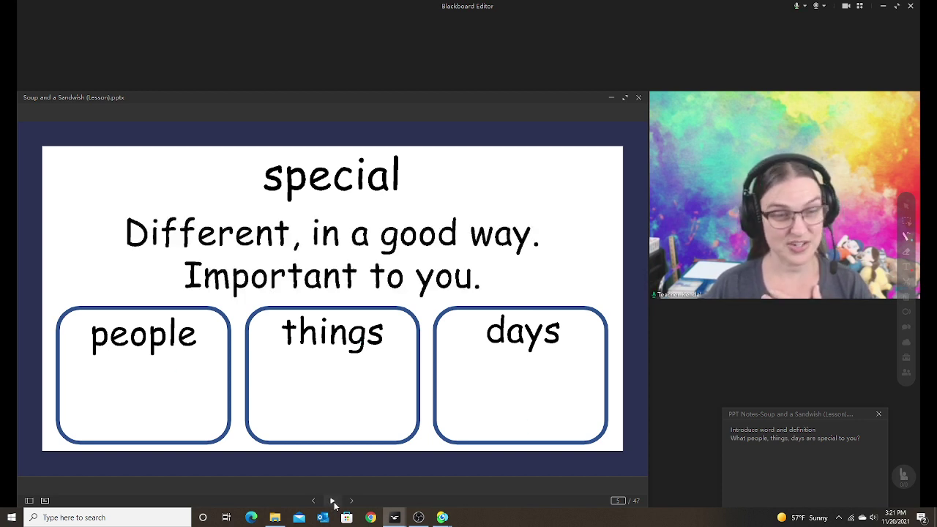
{"action": "left_click", "coordinate": [333, 503]}
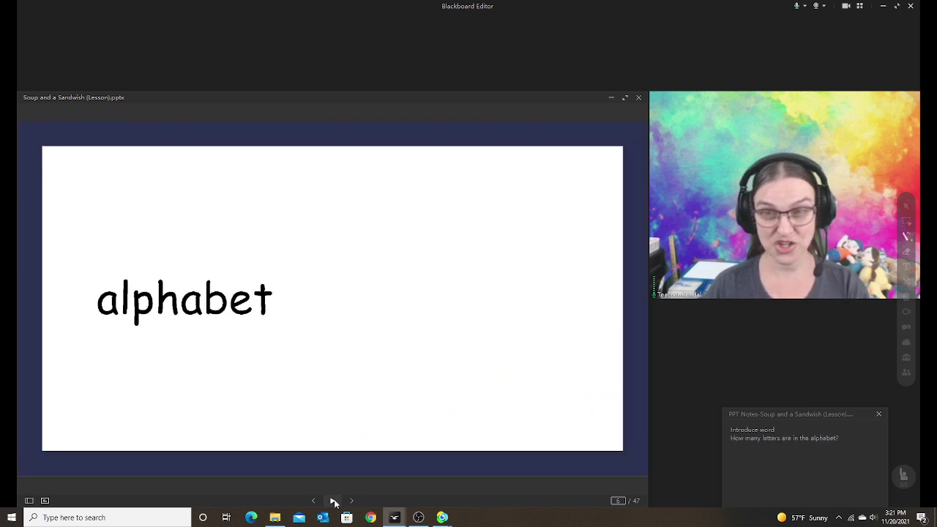
{"action": "left_click", "coordinate": [333, 502]}
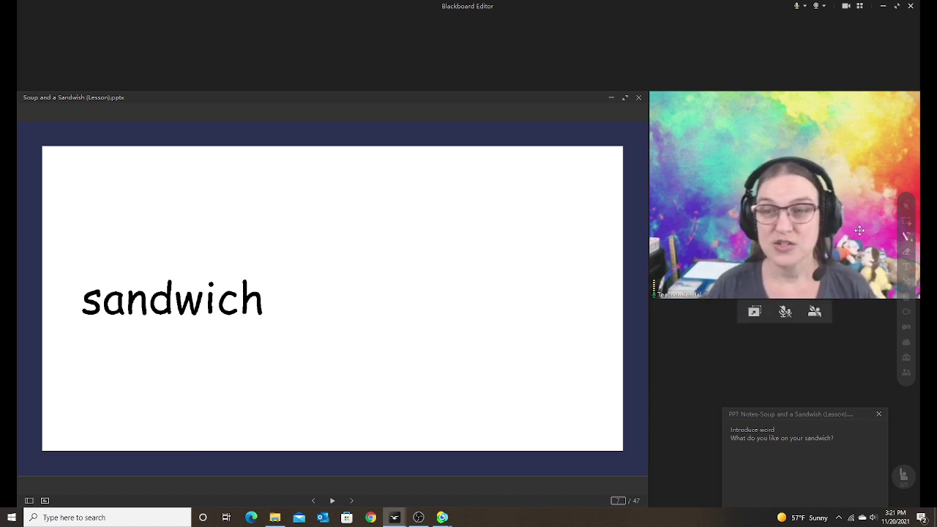
Draw five wavy pen strokes around the word "sandwich" on slide 7 and underline its two parts, "san" and "wich"
{"action": "left_click", "coordinate": [906, 239]}
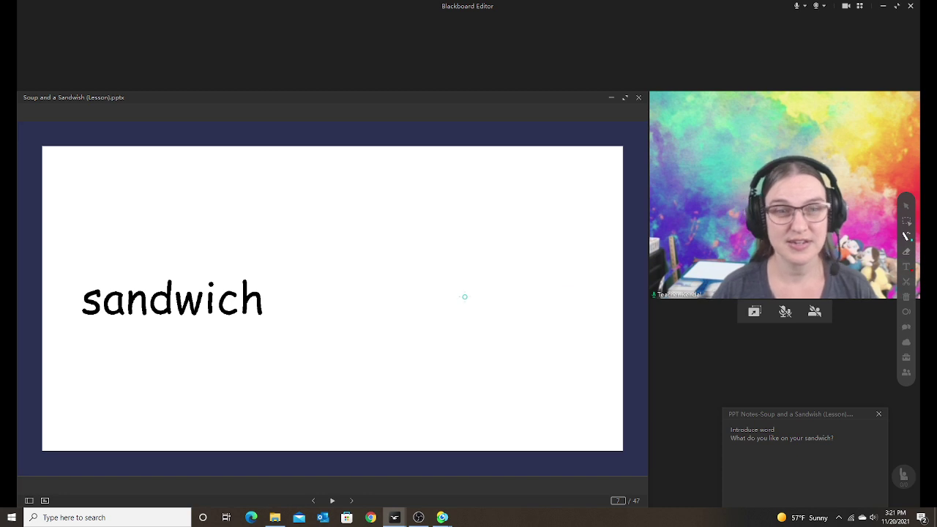
{"action": "left_click_drag", "start_coordinate": [198, 220], "coordinate": [352, 245]}
{"action": "left_click_drag", "start_coordinate": [287, 272], "coordinate": [387, 301]}
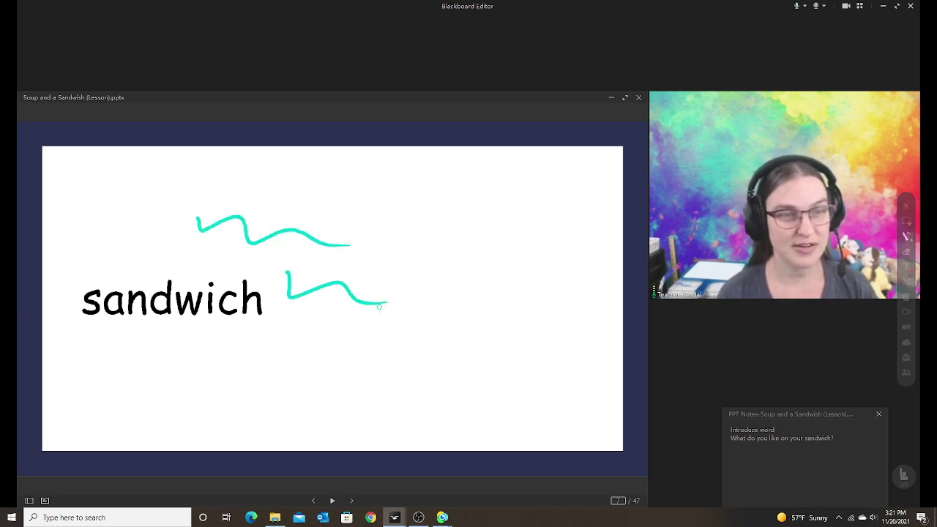
{"action": "left_click_drag", "start_coordinate": [272, 354], "coordinate": [375, 364]}
{"action": "left_click_drag", "start_coordinate": [188, 374], "coordinate": [268, 392]}
{"action": "left_click_drag", "start_coordinate": [253, 424], "coordinate": [308, 430]}
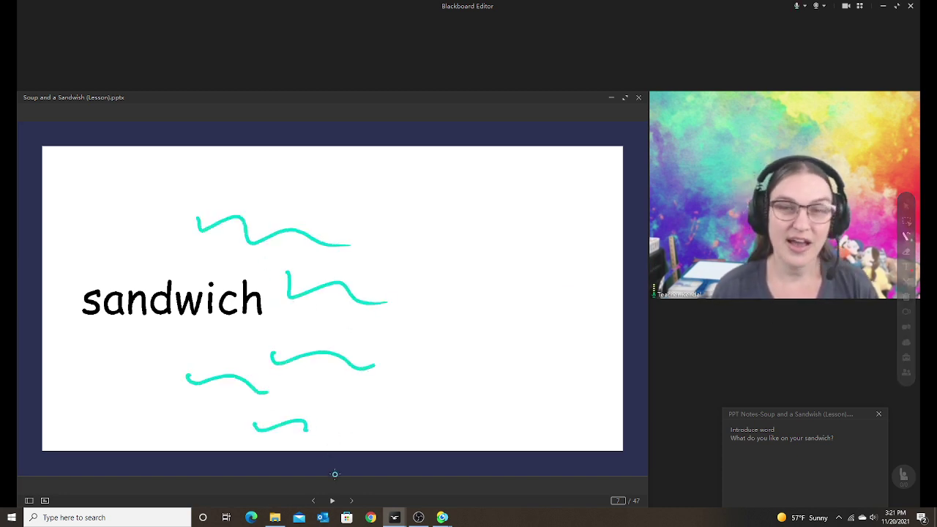
{"action": "left_click_drag", "start_coordinate": [83, 324], "coordinate": [155, 317]}
{"action": "left_click_drag", "start_coordinate": [176, 323], "coordinate": [267, 323]}
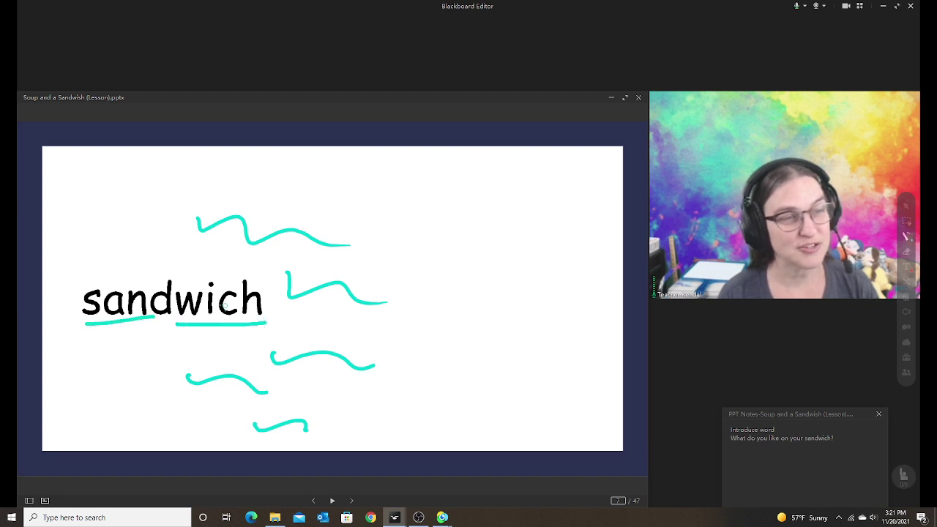
Advance the presentation to the jiggly slide and return to the sandwich slide to check the pen marks
{"action": "left_click", "coordinate": [334, 502]}
{"action": "left_click", "coordinate": [352, 501]}
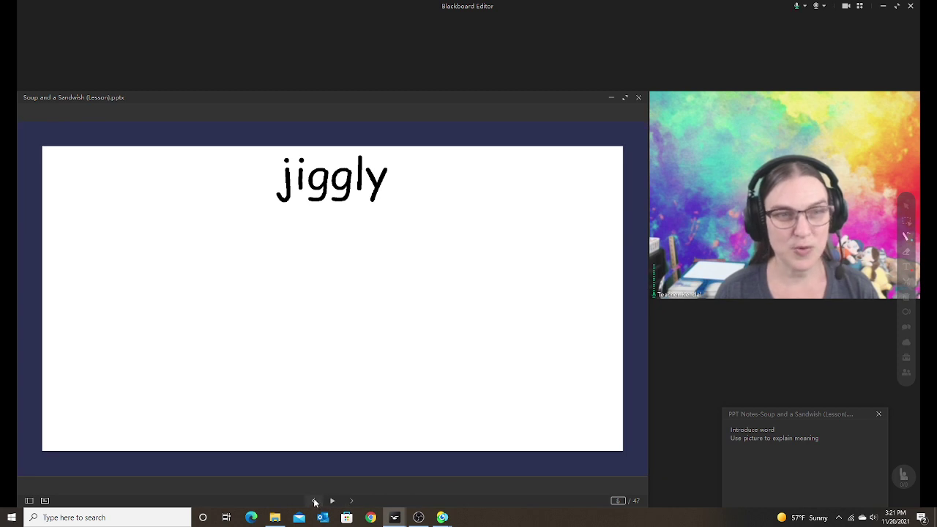
{"action": "left_click", "coordinate": [314, 501]}
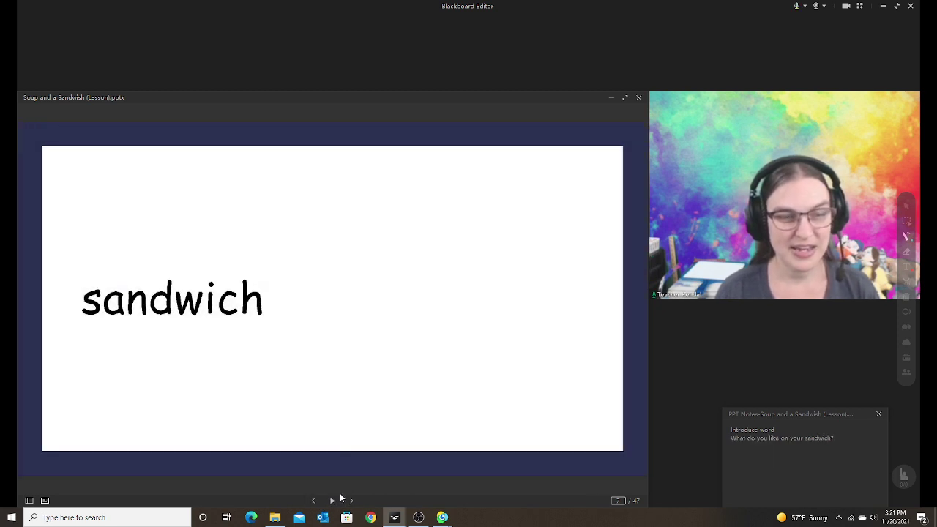
{"action": "left_click", "coordinate": [339, 498]}
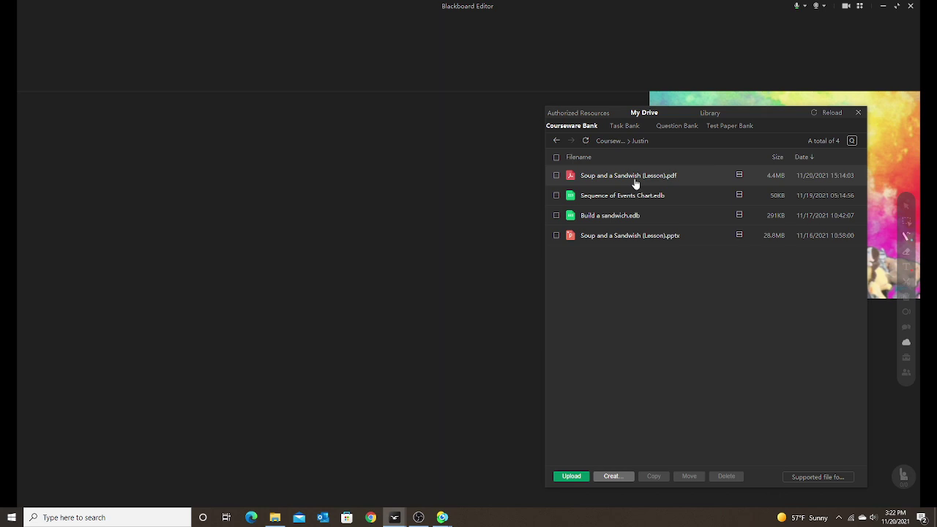
Open Soup and a Sandwish (Lesson).pdf from My Drive's Courseware Bank and fit it into the large pane of the split layout
{"action": "left_click", "coordinate": [635, 179]}
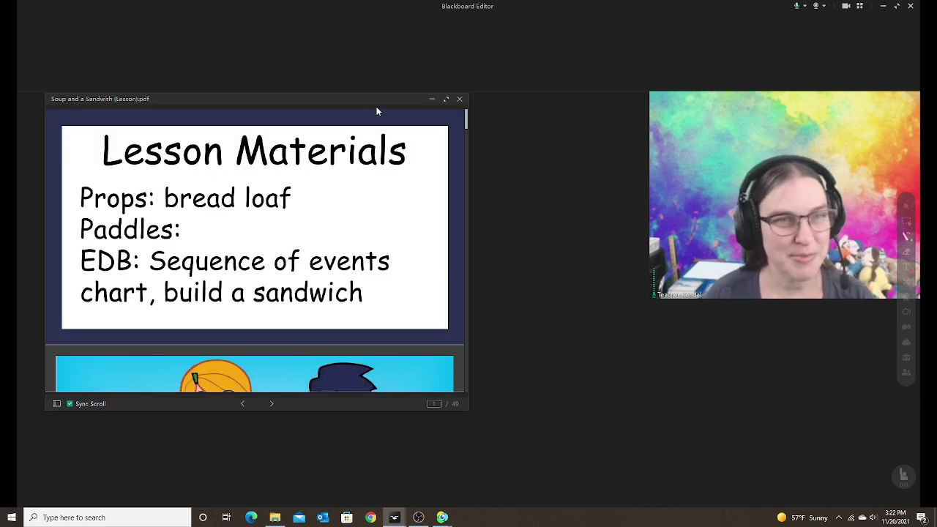
{"action": "left_click_drag", "start_coordinate": [374, 104], "coordinate": [406, 137]}
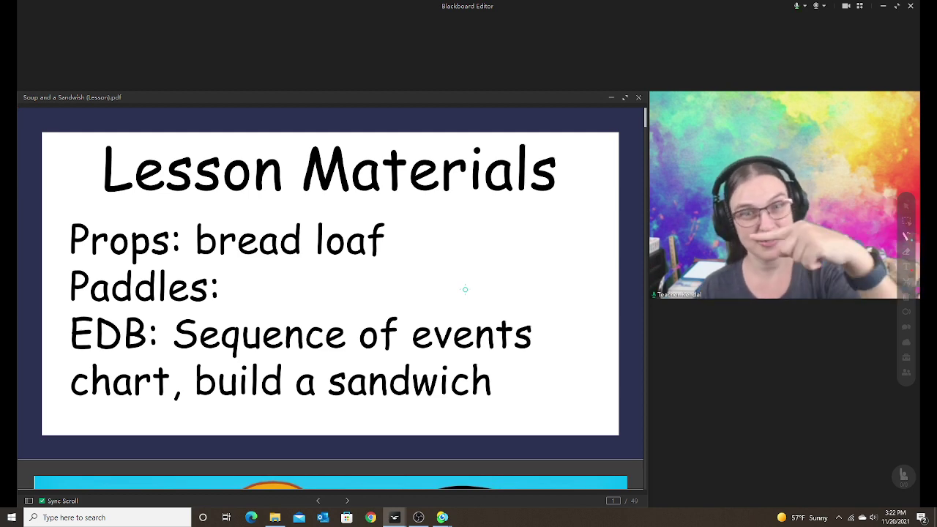
Scroll the PDF to the hello page and back, and page forward from Lesson Materials to the alphabet page, number 6
{"action": "scroll", "coordinate": [435, 402], "scroll_direction": "down", "scroll_amount": 5}
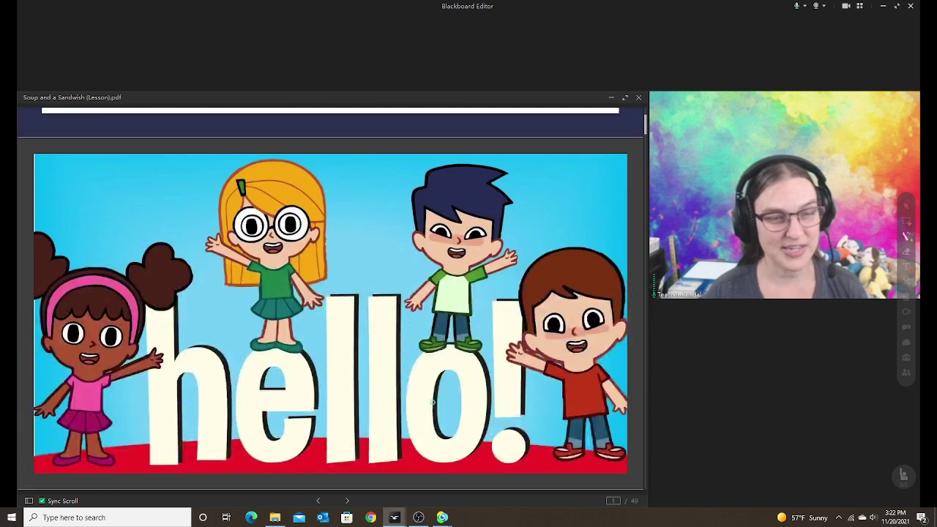
{"action": "scroll", "coordinate": [434, 402], "scroll_direction": "up", "scroll_amount": 5}
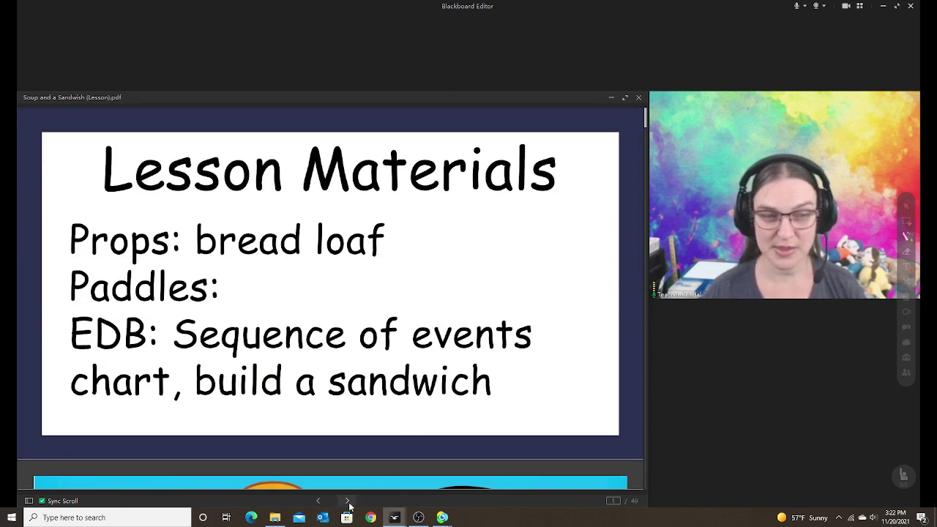
{"action": "left_click", "coordinate": [348, 502]}
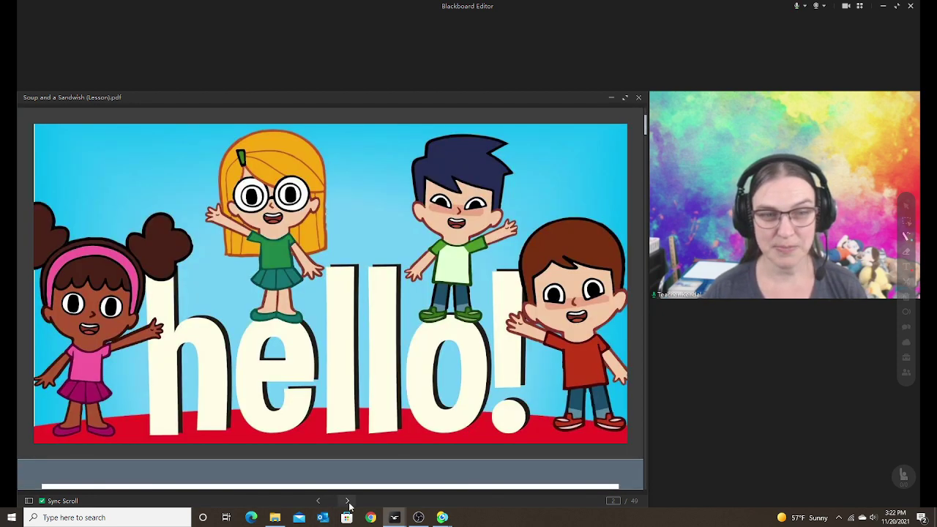
{"action": "left_click", "coordinate": [348, 502]}
{"action": "left_click", "coordinate": [348, 501]}
{"action": "left_click", "coordinate": [348, 501]}
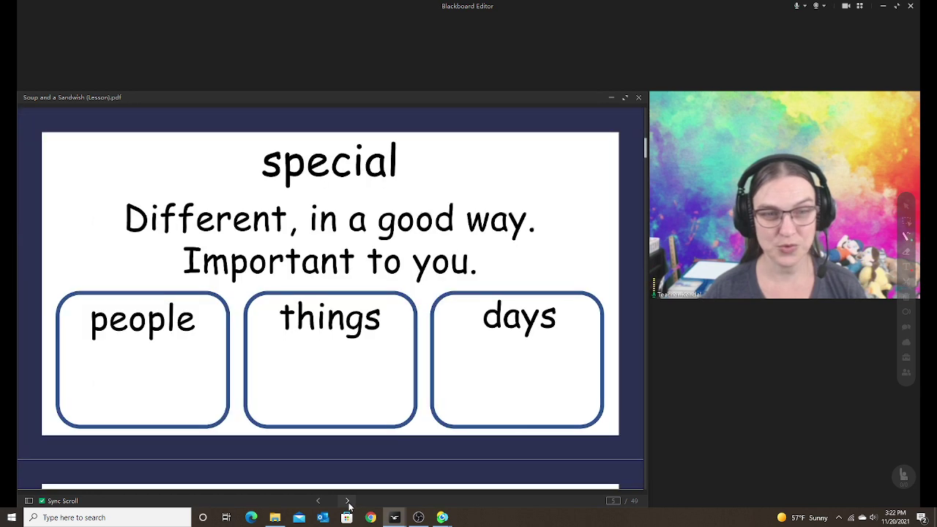
{"action": "left_click", "coordinate": [348, 502]}
Page back through the PDF from the alphabet page to the Lesson Materials page
{"action": "left_click", "coordinate": [319, 502]}
{"action": "left_click", "coordinate": [319, 503]}
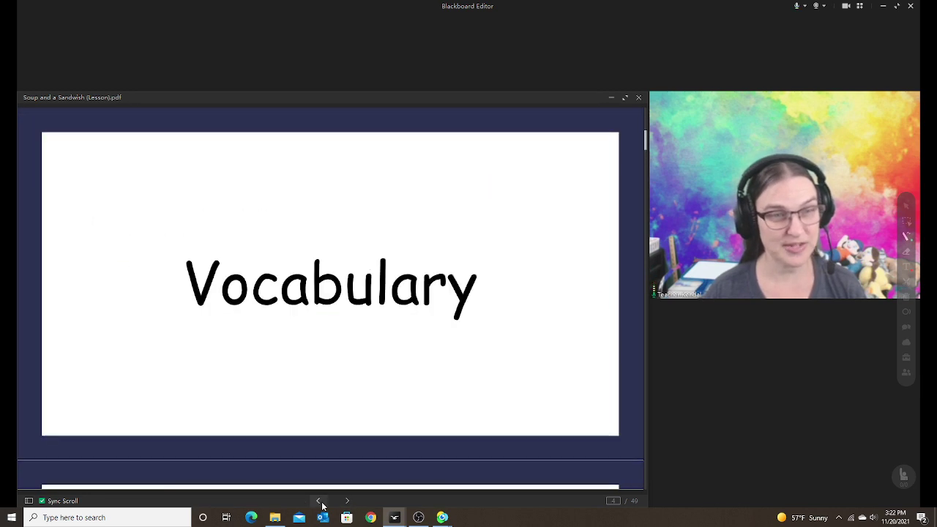
{"action": "left_click", "coordinate": [319, 502]}
{"action": "left_click", "coordinate": [318, 503]}
{"action": "left_click", "coordinate": [319, 502]}
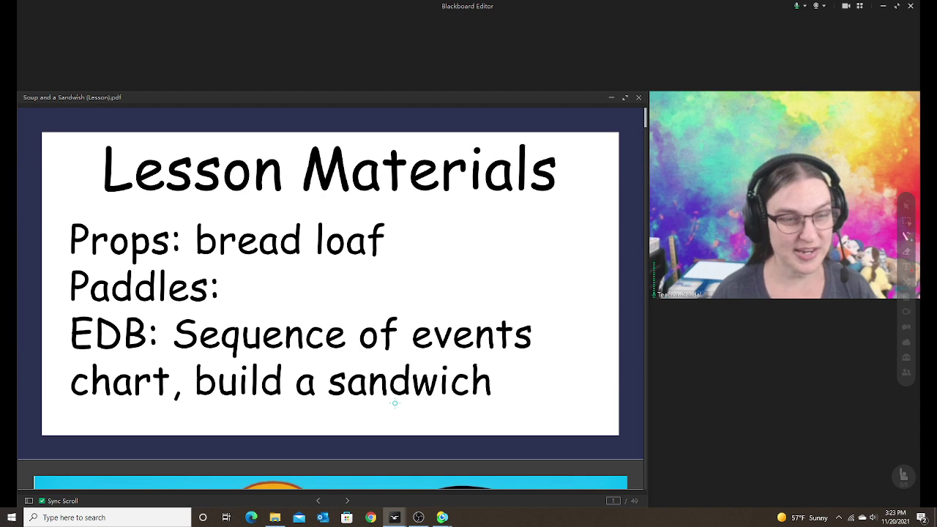
Go to the PDF's "special" page, number 5, underline "people" with the pen and write "mom" beneath it
{"action": "left_click", "coordinate": [349, 502]}
{"action": "left_click", "coordinate": [349, 503]}
{"action": "left_click", "coordinate": [349, 503]}
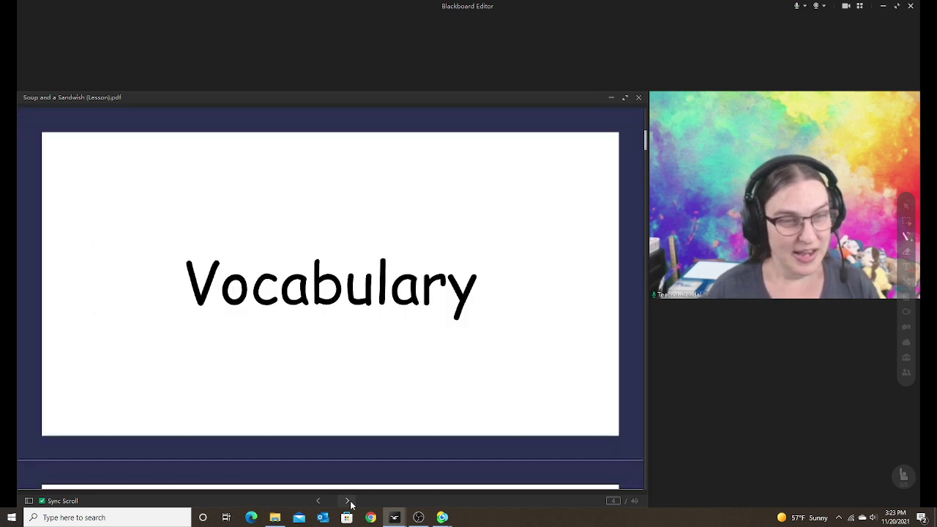
{"action": "left_click", "coordinate": [348, 502]}
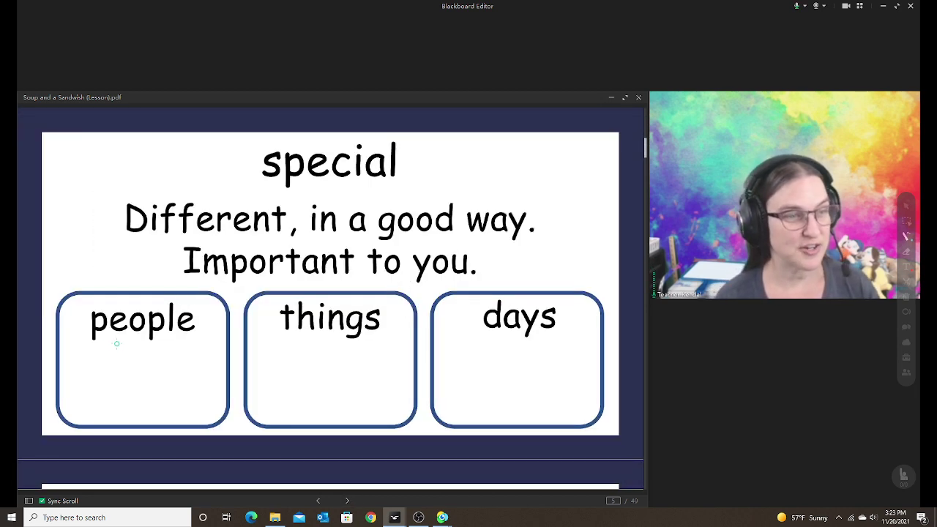
{"action": "left_click_drag", "start_coordinate": [100, 343], "coordinate": [182, 342]}
{"action": "mouse_move", "coordinate": [90, 372]}
{"action": "left_mouse_down"}
{"action": "mouse_move", "coordinate": [142, 372]}
{"action": "mouse_move", "coordinate": [172, 388]}
{"action": "left_mouse_up"}
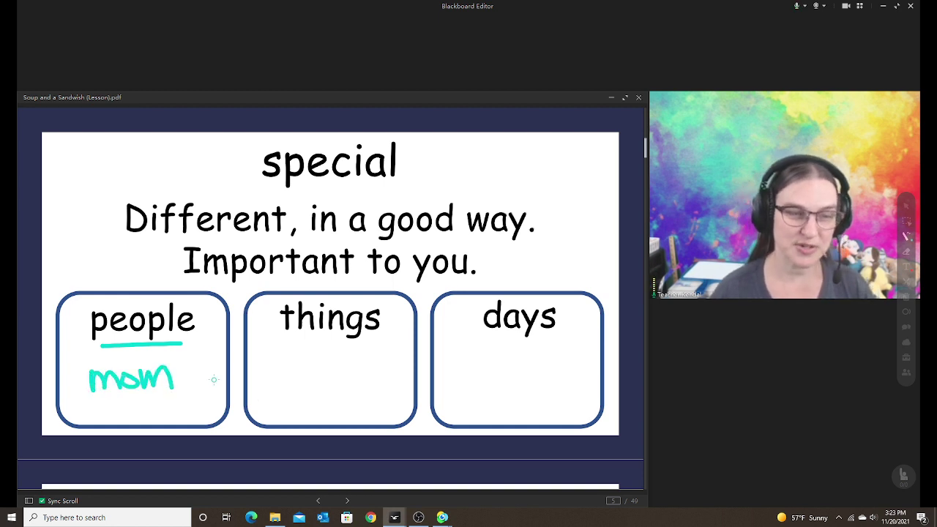
Switch back and forth between the alphabet page and the "special" page to check whether the pen annotations stay on page 5
{"action": "left_click", "coordinate": [348, 502]}
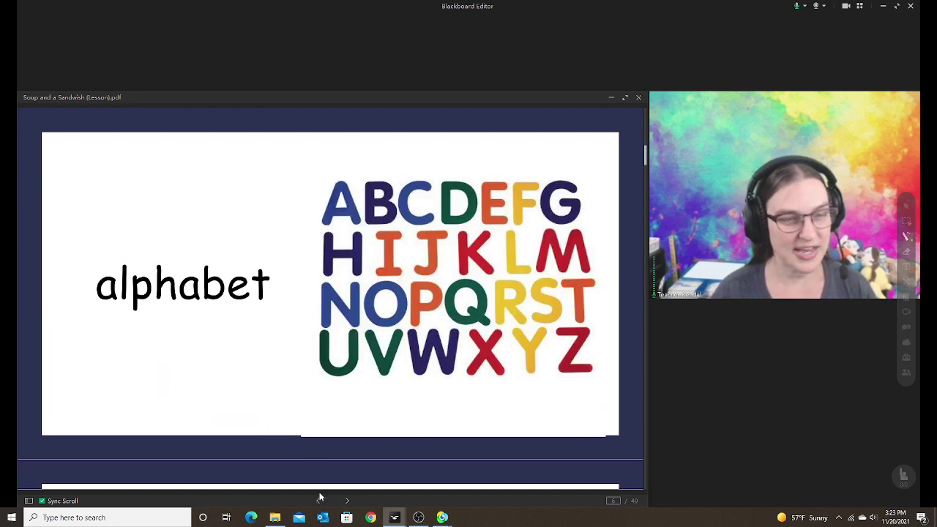
{"action": "left_click", "coordinate": [318, 500]}
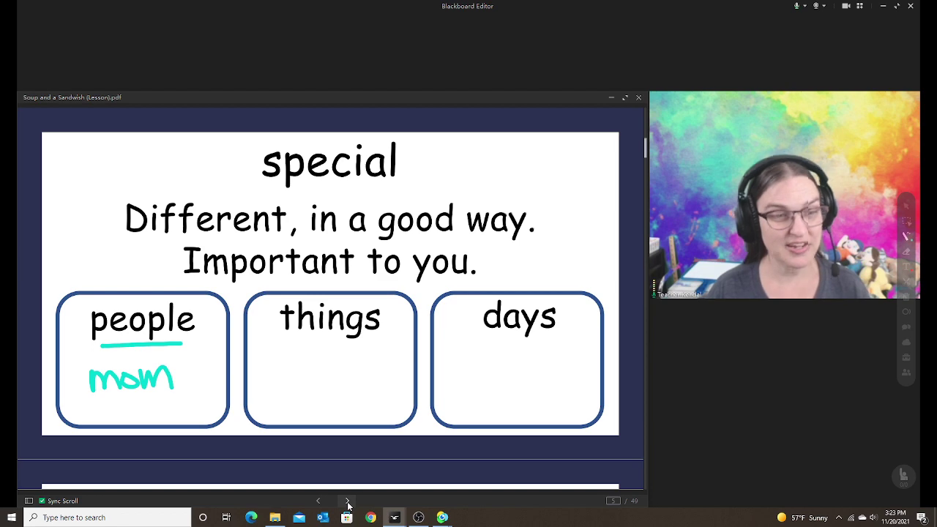
{"action": "left_click", "coordinate": [348, 502]}
{"action": "left_click", "coordinate": [318, 501]}
{"action": "left_click", "coordinate": [319, 501]}
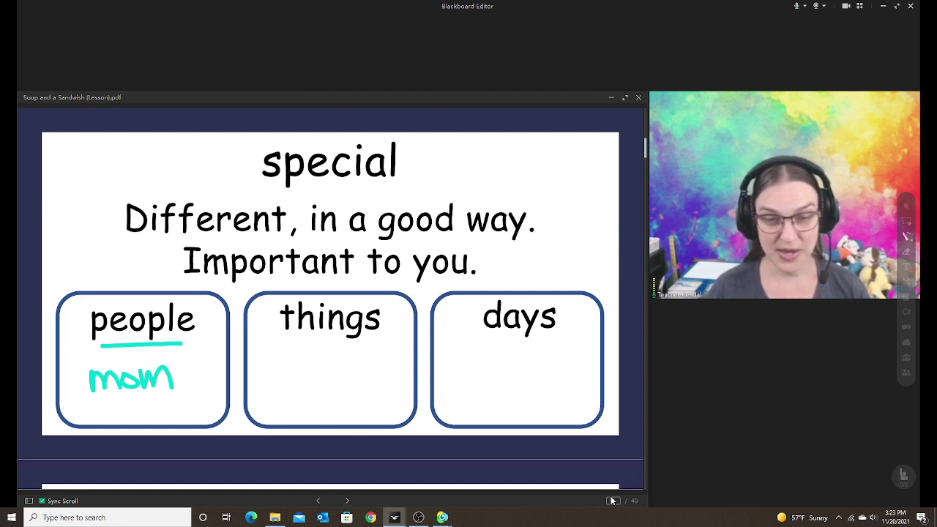
Browse the PDF's page thumbnails, visiting pages 46, 48, 45, 44 and 43, and finish on the Good Bye page, number 49
{"action": "left_click", "coordinate": [28, 501]}
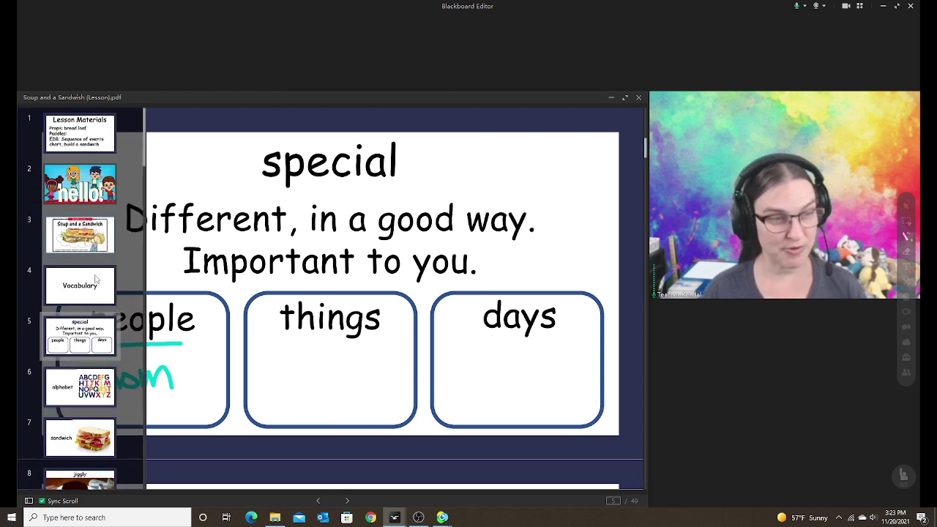
{"action": "scroll", "coordinate": [88, 307], "scroll_direction": "down", "scroll_amount": 20}
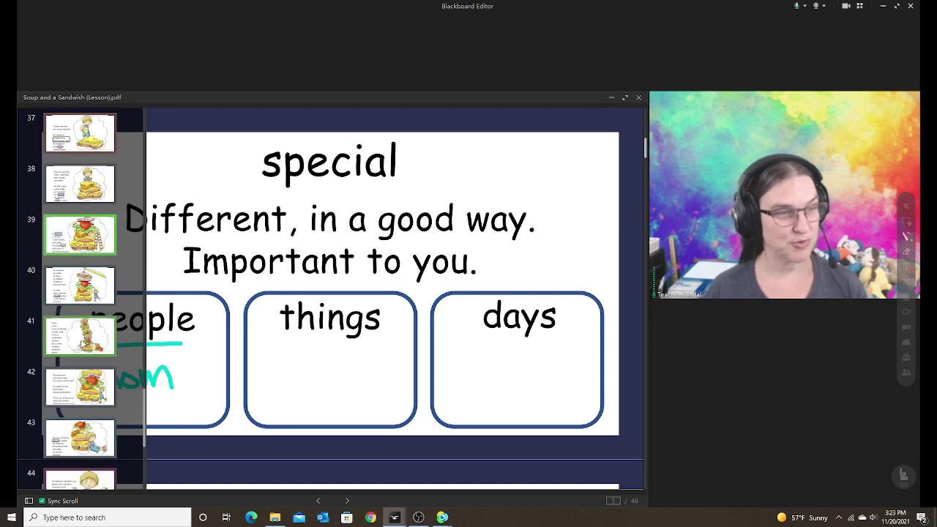
{"action": "scroll", "coordinate": [82, 344], "scroll_direction": "down", "scroll_amount": 5}
{"action": "left_click", "coordinate": [91, 314]}
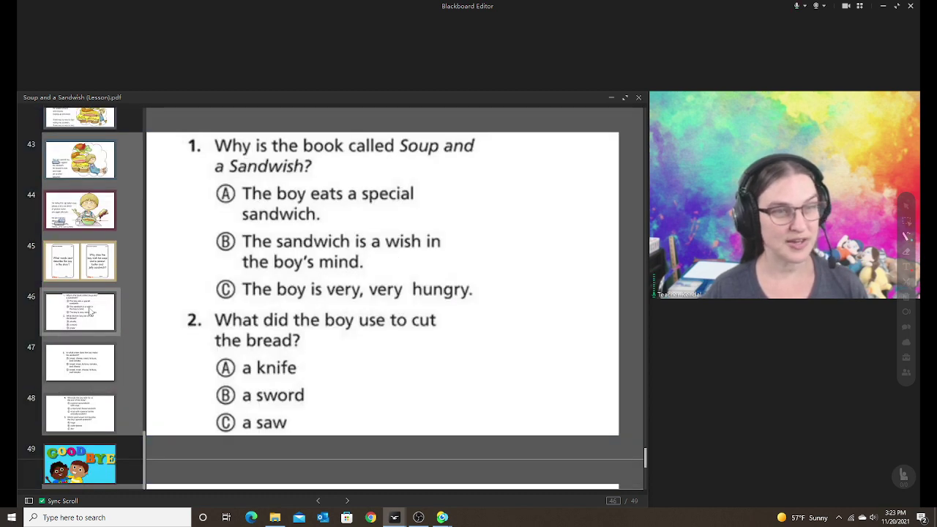
{"action": "left_click", "coordinate": [80, 400]}
{"action": "left_click", "coordinate": [99, 269]}
{"action": "left_click", "coordinate": [101, 222]}
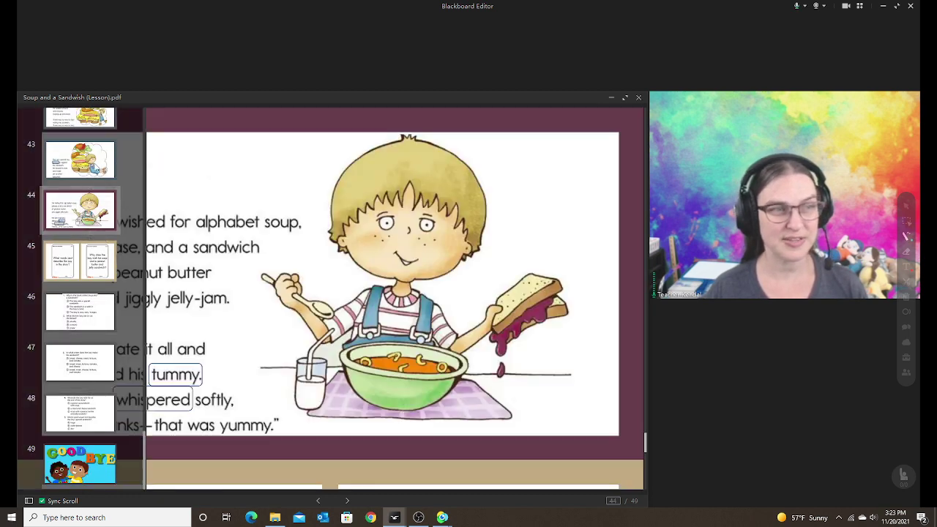
{"action": "left_click", "coordinate": [97, 162]}
{"action": "left_click", "coordinate": [91, 469]}
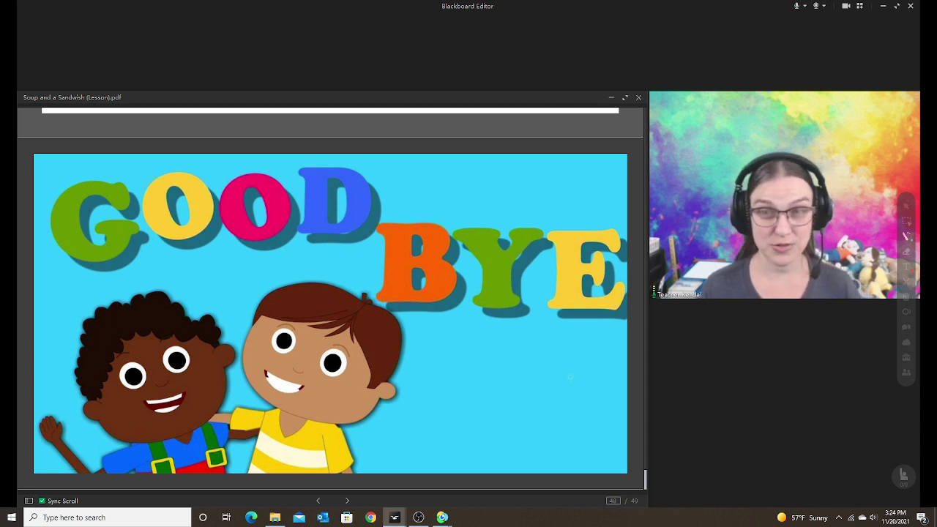
Open the video Happy Birthday Song _ The Singing Walrus.mp4 from the student folder dated 11/04/2021 in My Drive's Courseware Bank
{"action": "mouse_move", "coordinate": [669, 257]}
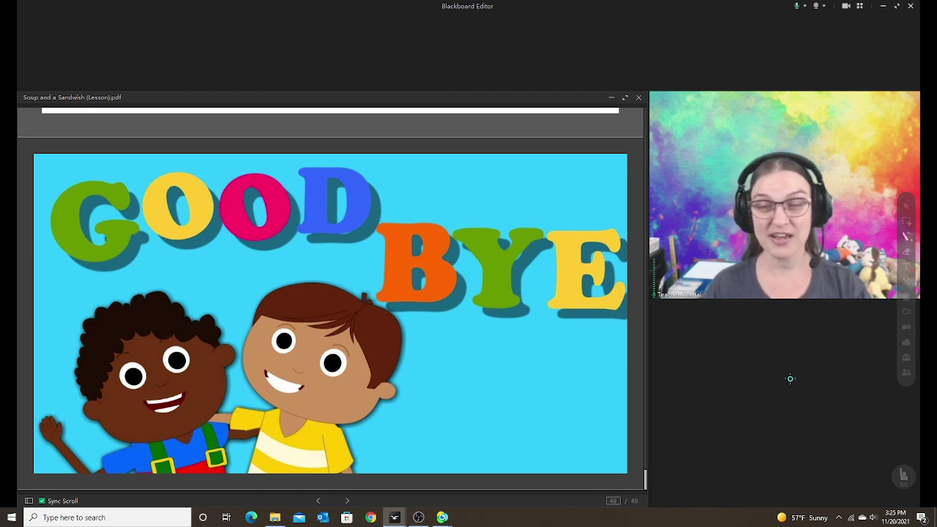
{"action": "left_click", "coordinate": [906, 344]}
{"action": "left_click", "coordinate": [556, 140]}
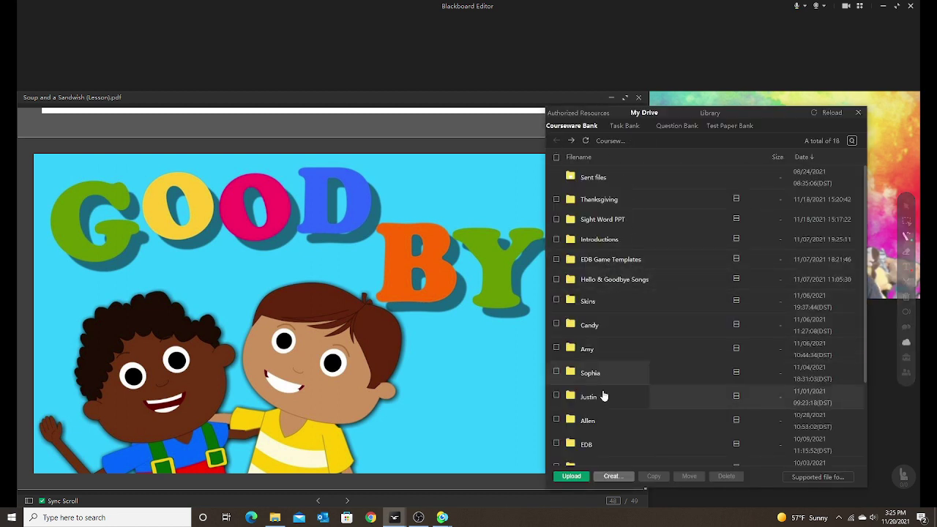
{"action": "double_click", "coordinate": [586, 376]}
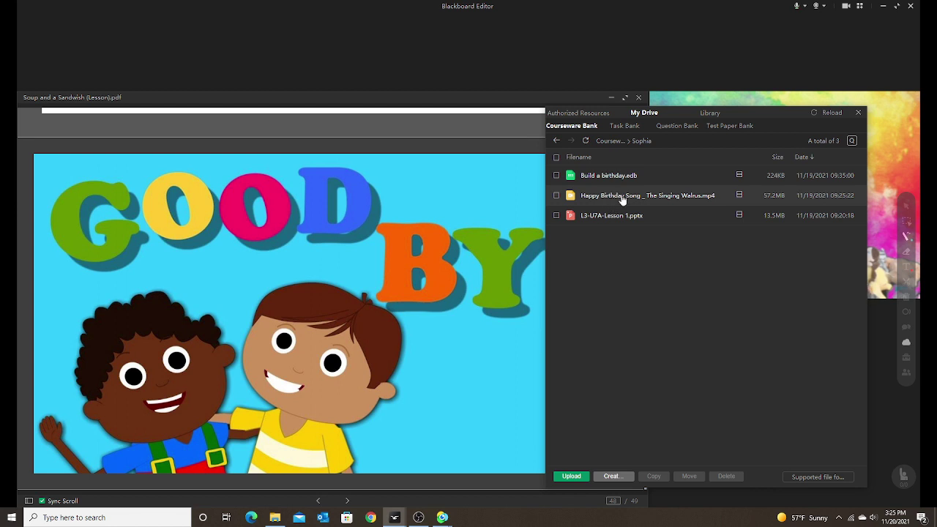
{"action": "double_click", "coordinate": [621, 197]}
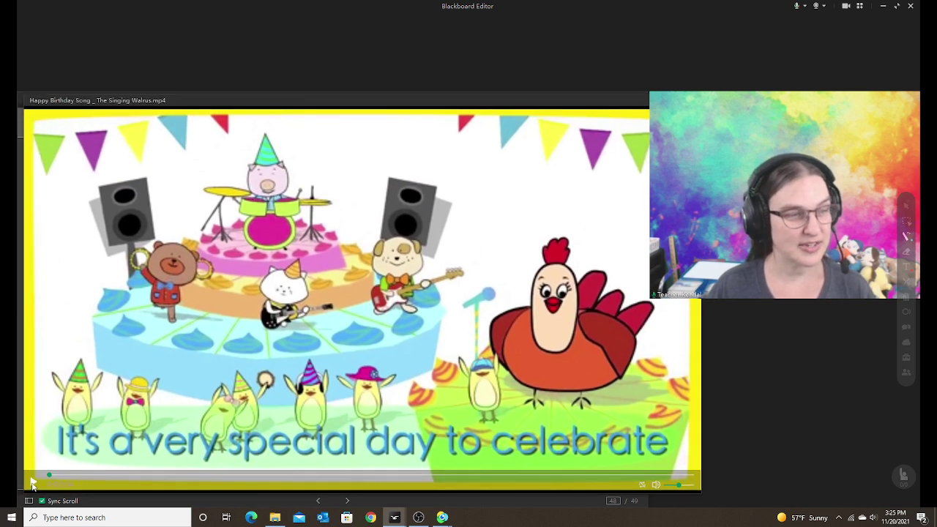
Play the Happy Birthday Song video on the blackboard and pause it about five seconds in
{"action": "left_click", "coordinate": [33, 483]}
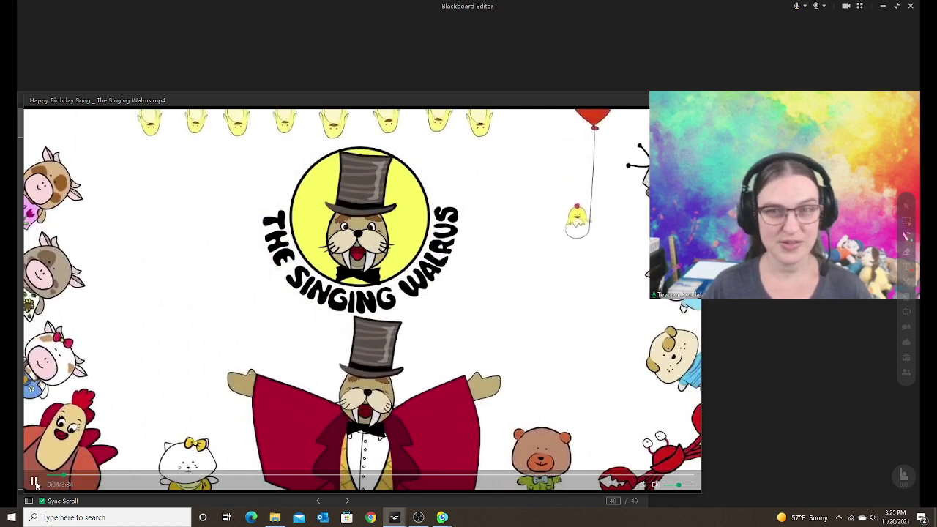
{"action": "left_click", "coordinate": [33, 484]}
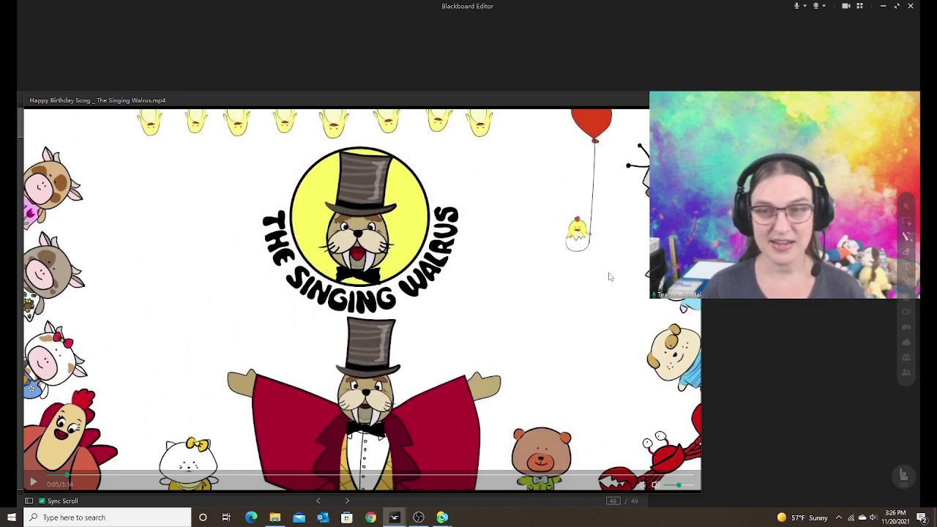
{"action": "mouse_move", "coordinate": [789, 224]}
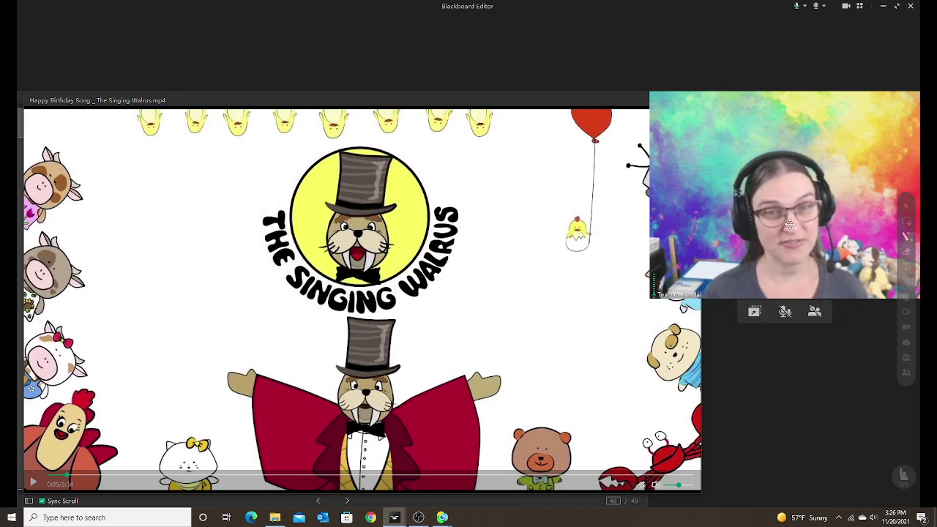